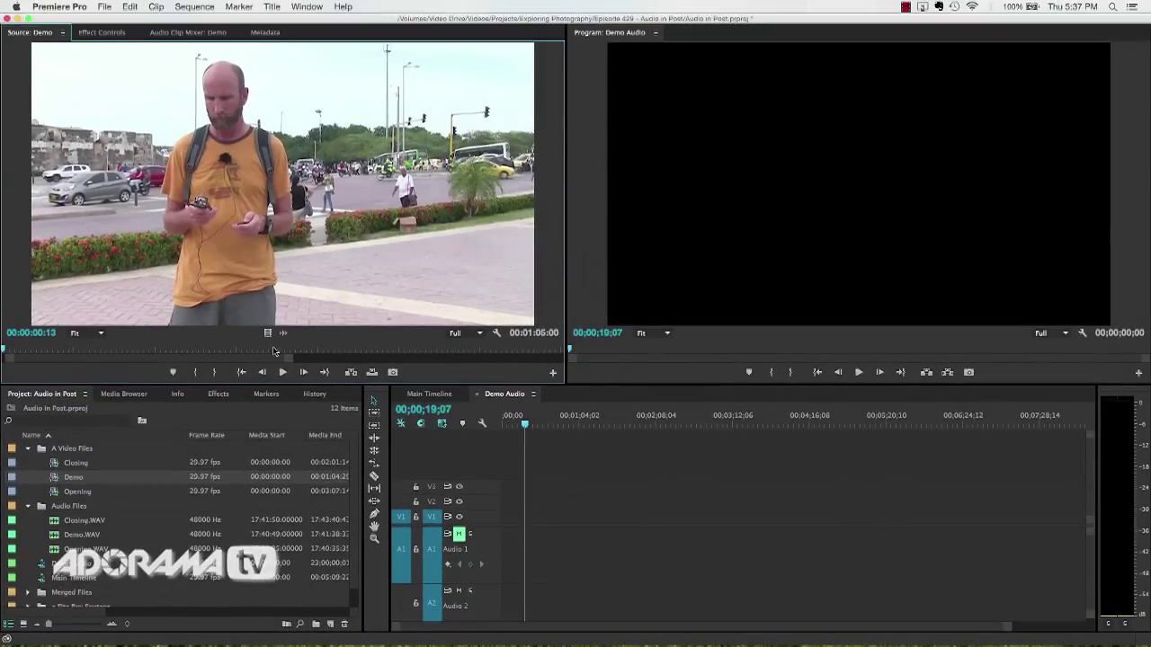
Play, stop and scrub the Demo camera clip, then select Demo.WAV in the project.
{"action": "key", "text": "space"}
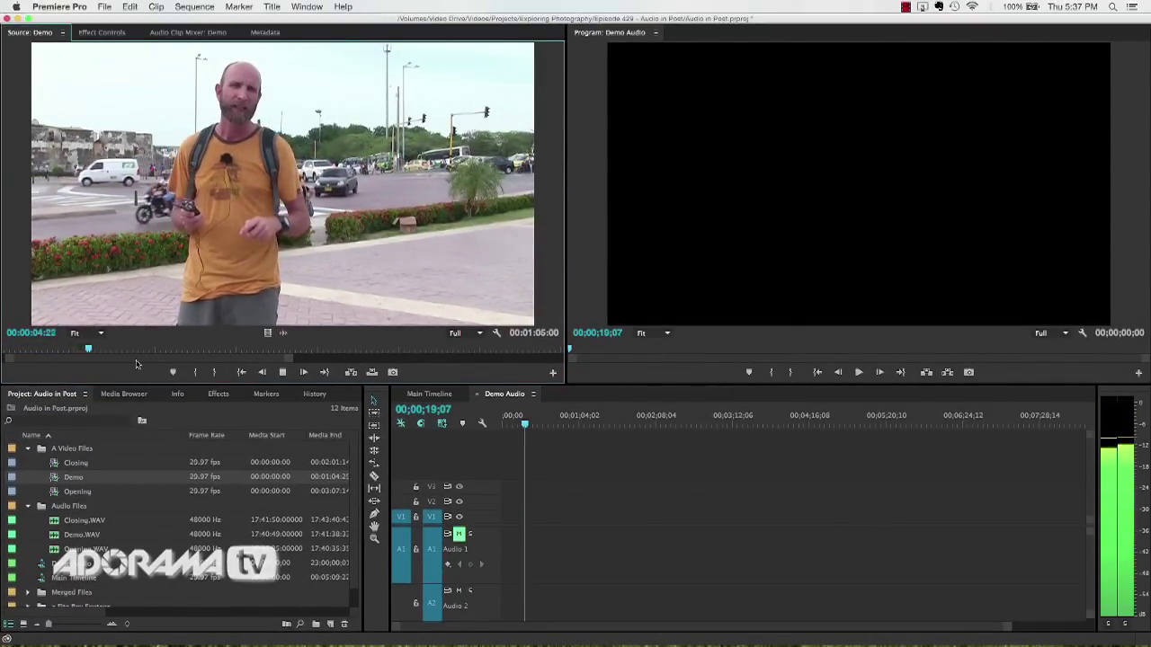
{"action": "key", "text": "space"}
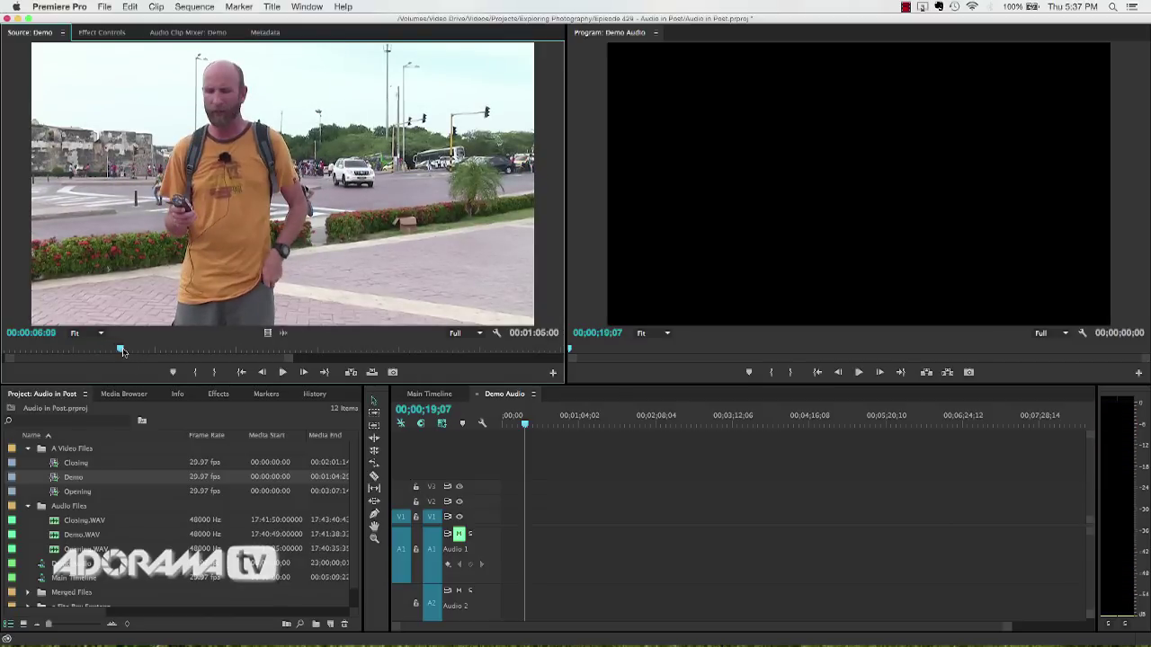
{"action": "left_click_drag", "start_coordinate": [121, 351], "coordinate": [295, 363]}
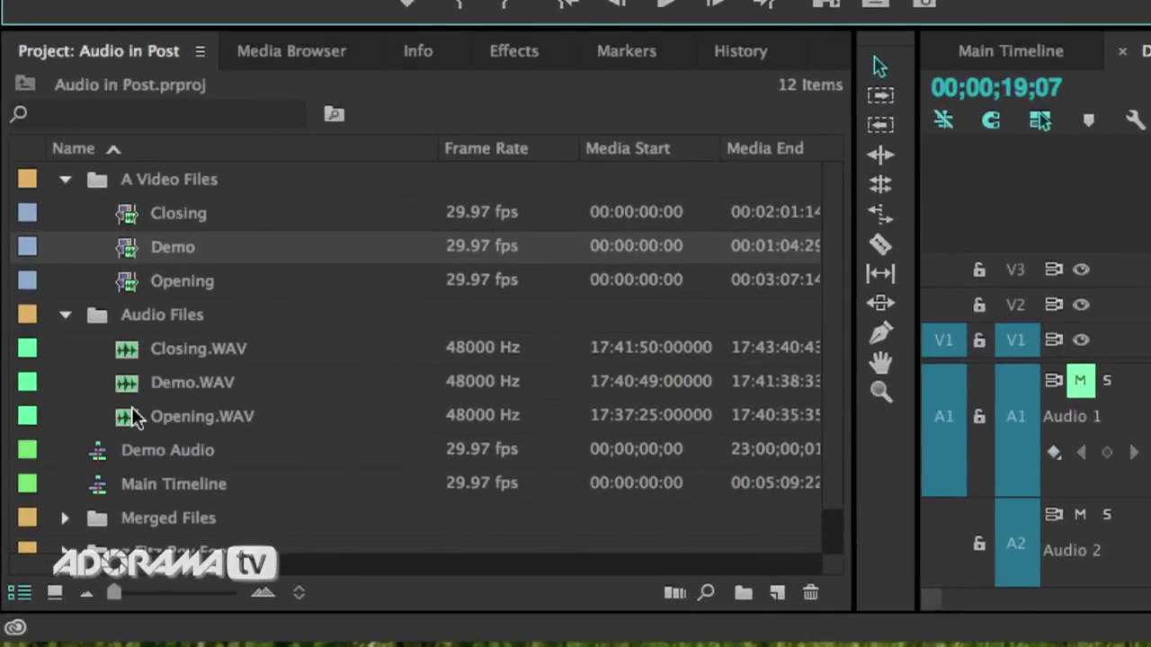
{"action": "mouse_move", "coordinate": [133, 388]}
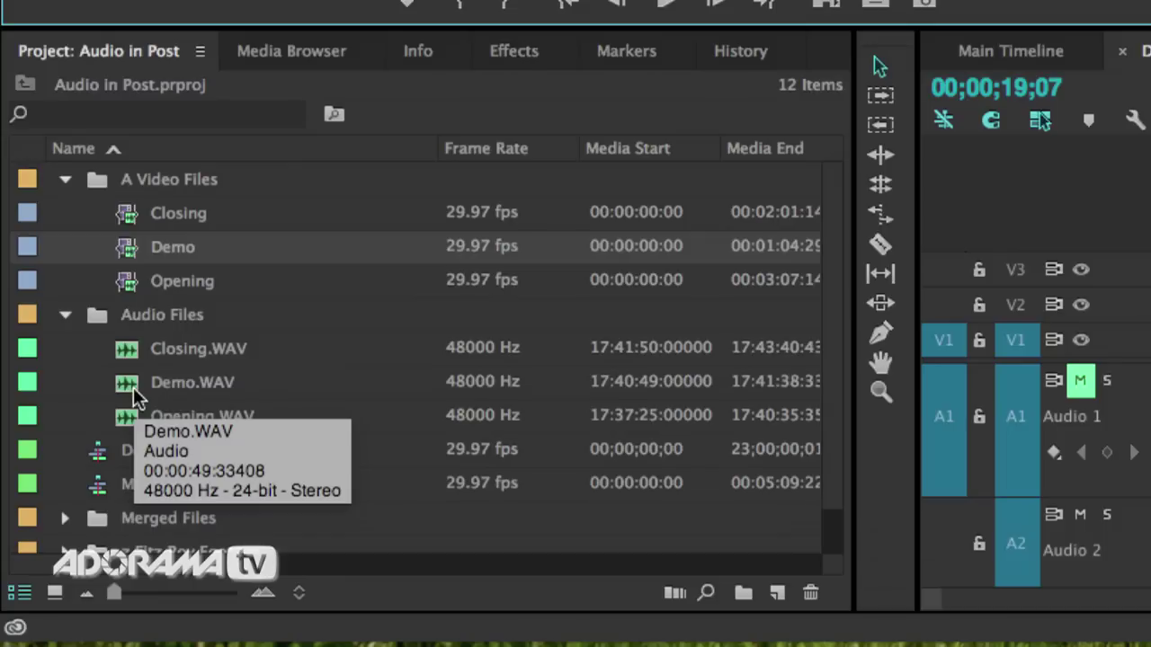
{"action": "left_click", "coordinate": [133, 387]}
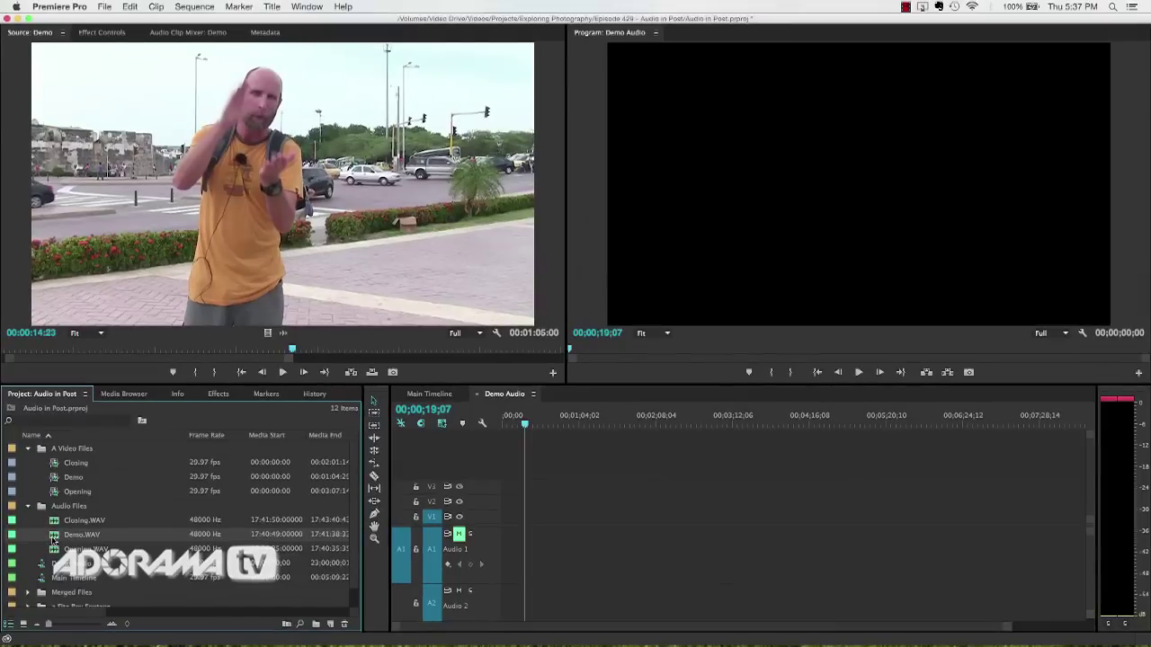
Load Demo.WAV in the Source Monitor, play a moment of it and scrub forward.
{"action": "double_click", "coordinate": [53, 538]}
{"action": "key", "text": "space"}
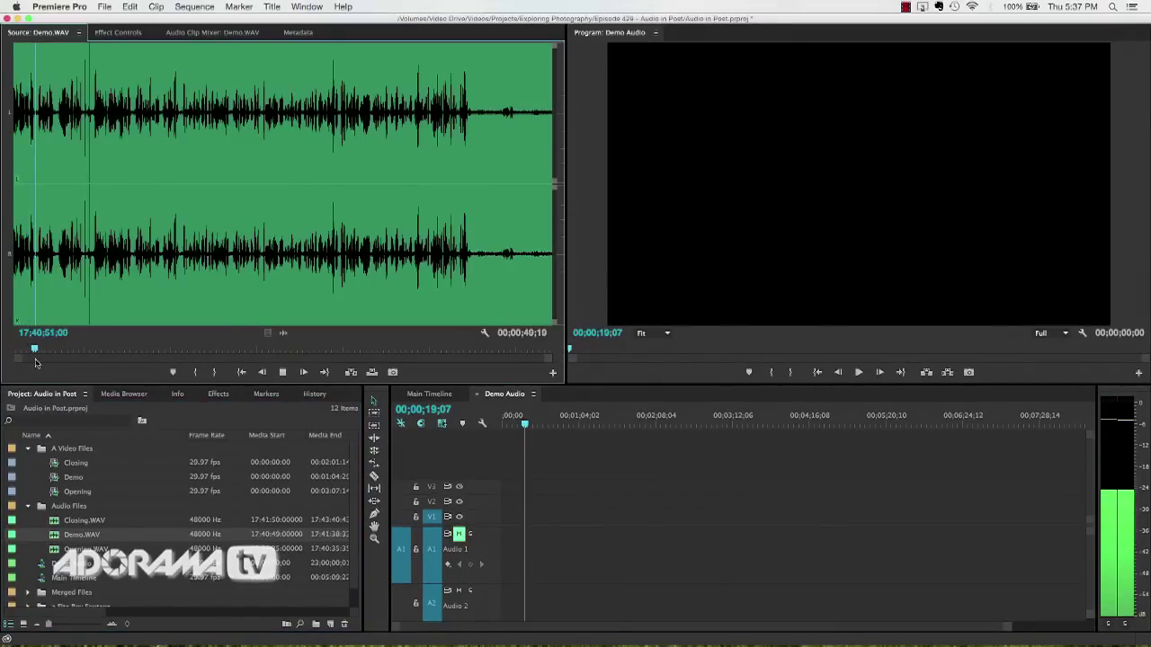
{"action": "key", "text": "space"}
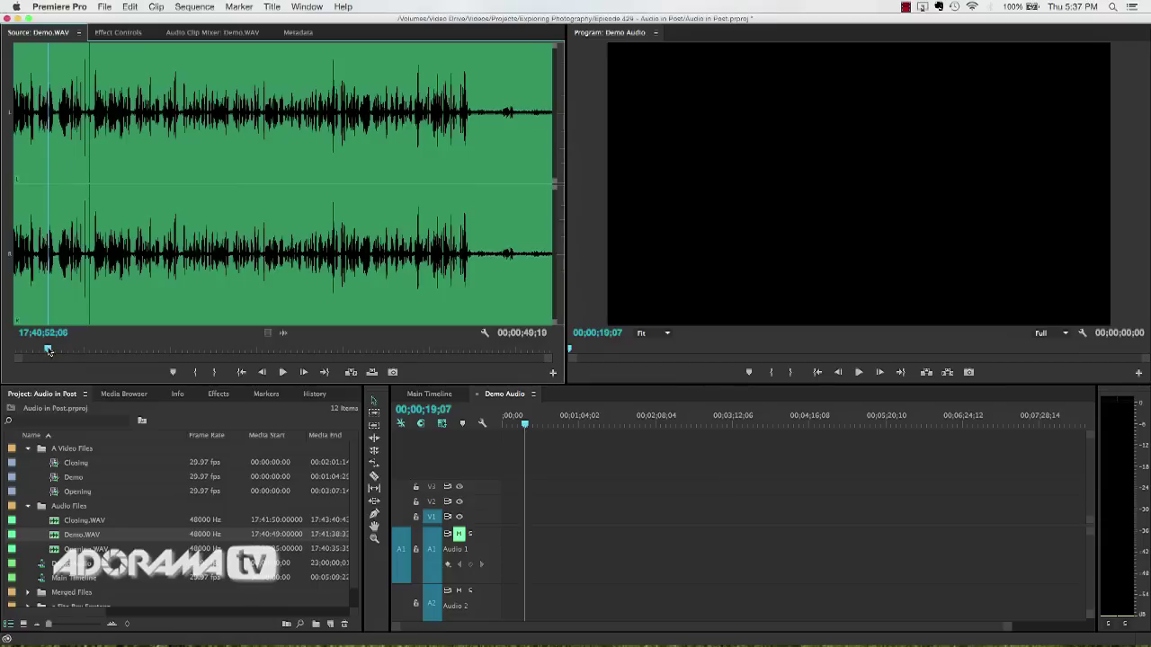
{"action": "left_click_drag", "start_coordinate": [49, 351], "coordinate": [83, 354]}
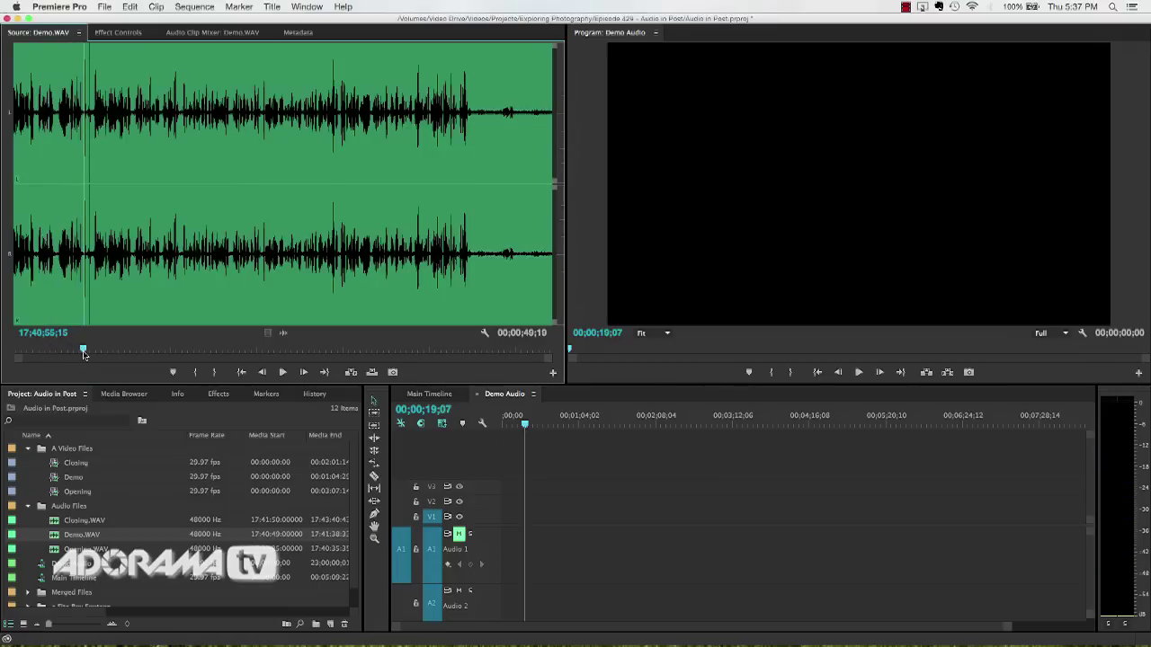
Zoom into the WAV waveform and park on the spike at 17;40;54;29, then reload Demo.
{"action": "key", "text": "equal"}
{"action": "key", "text": "equal"}
{"action": "key", "text": "equal"}
{"action": "key", "text": "equal"}
{"action": "key", "text": "equal"}
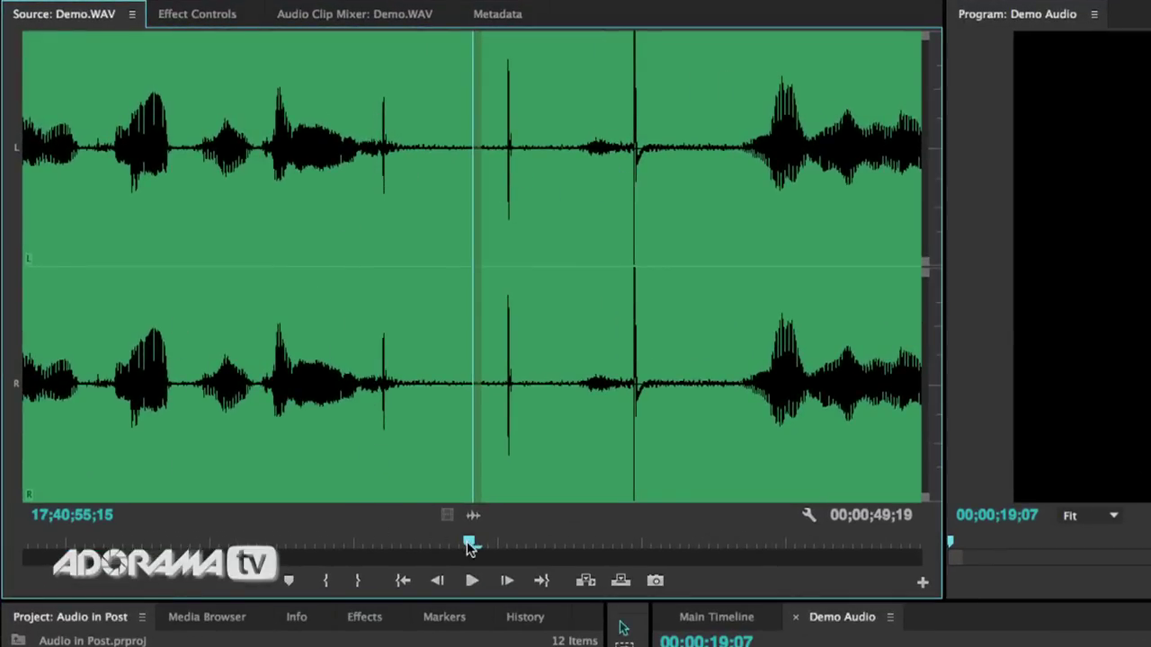
{"action": "left_click_drag", "start_coordinate": [469, 542], "coordinate": [316, 543]}
{"action": "key", "text": "space"}
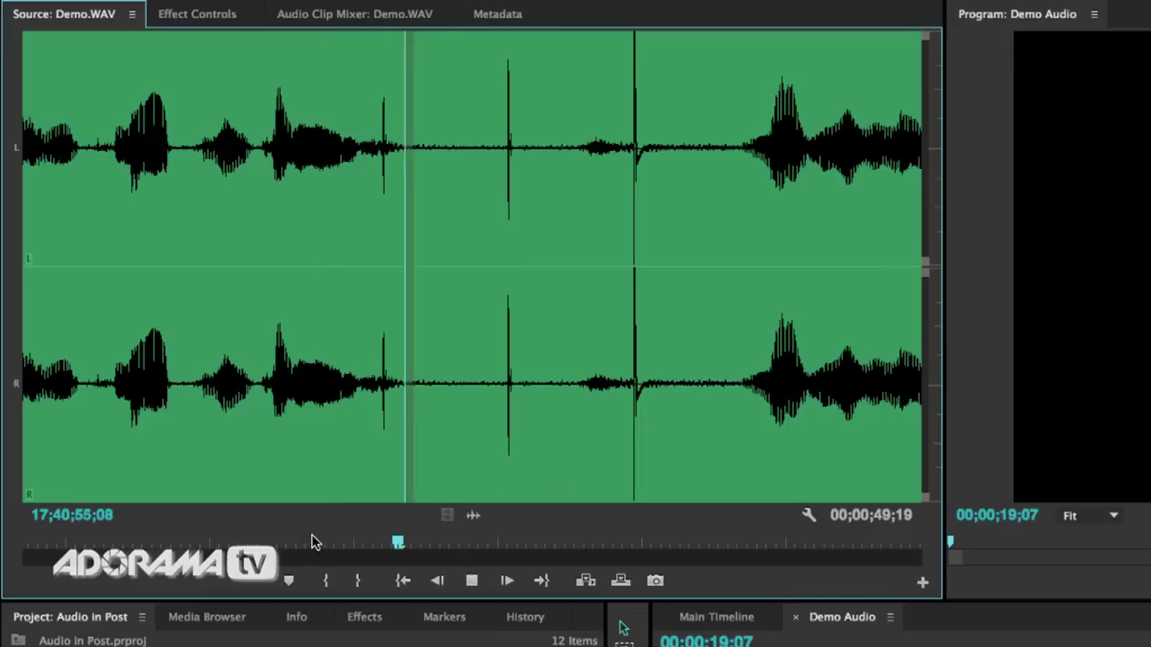
{"action": "key", "text": "space"}
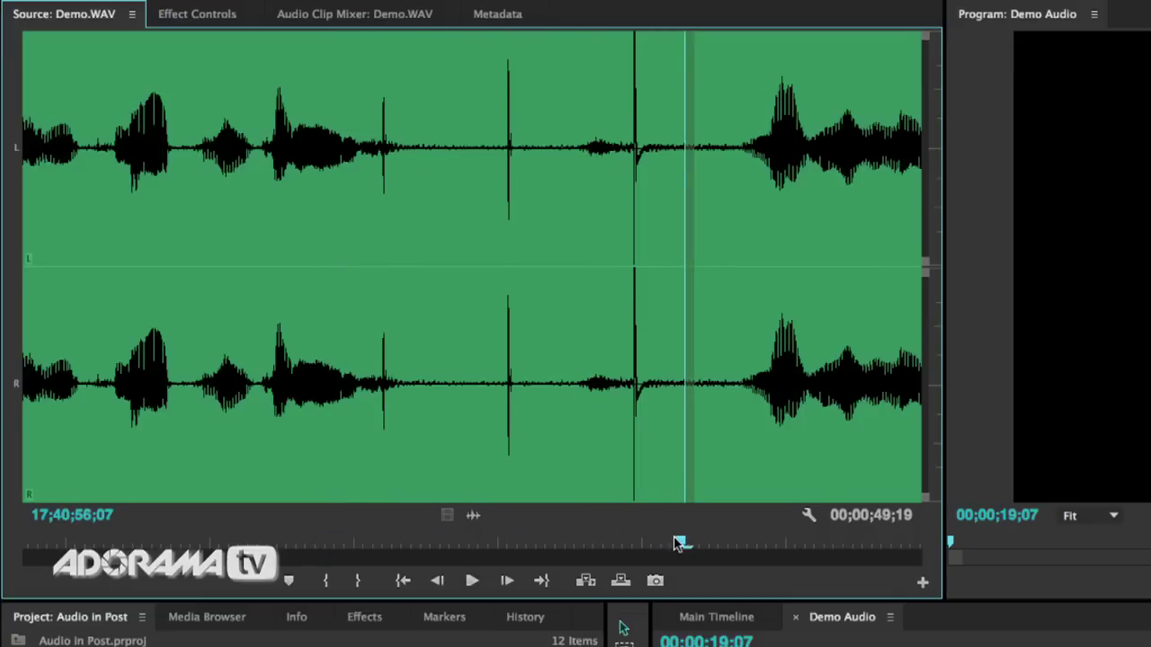
{"action": "left_click_drag", "start_coordinate": [681, 542], "coordinate": [317, 543]}
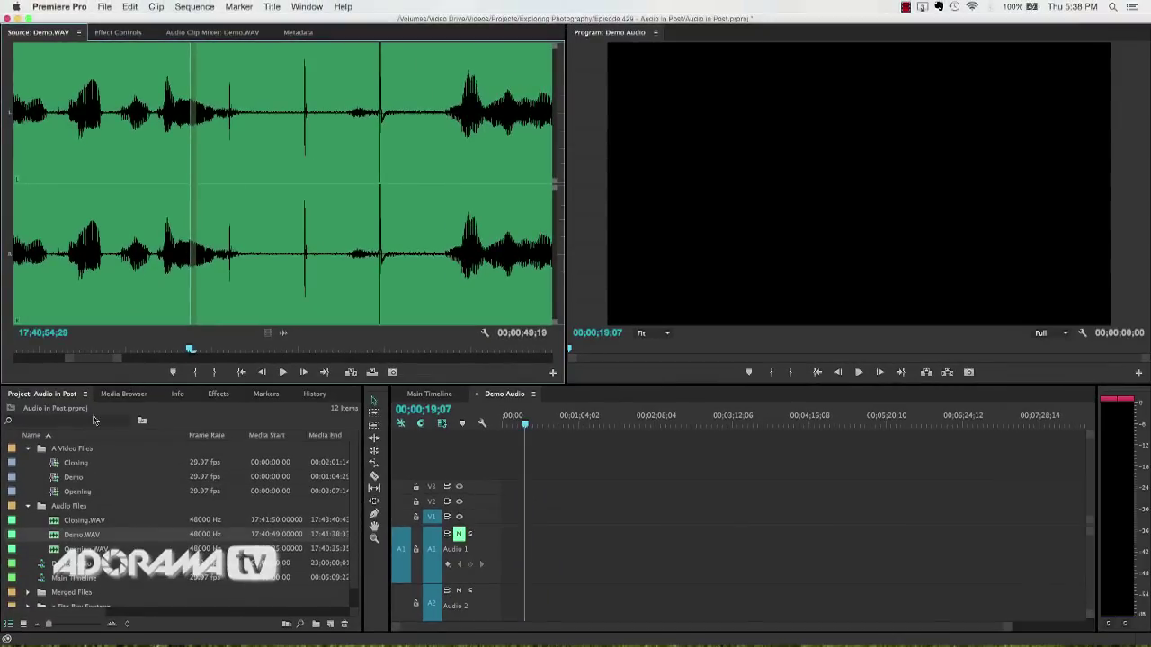
{"action": "double_click", "coordinate": [55, 479]}
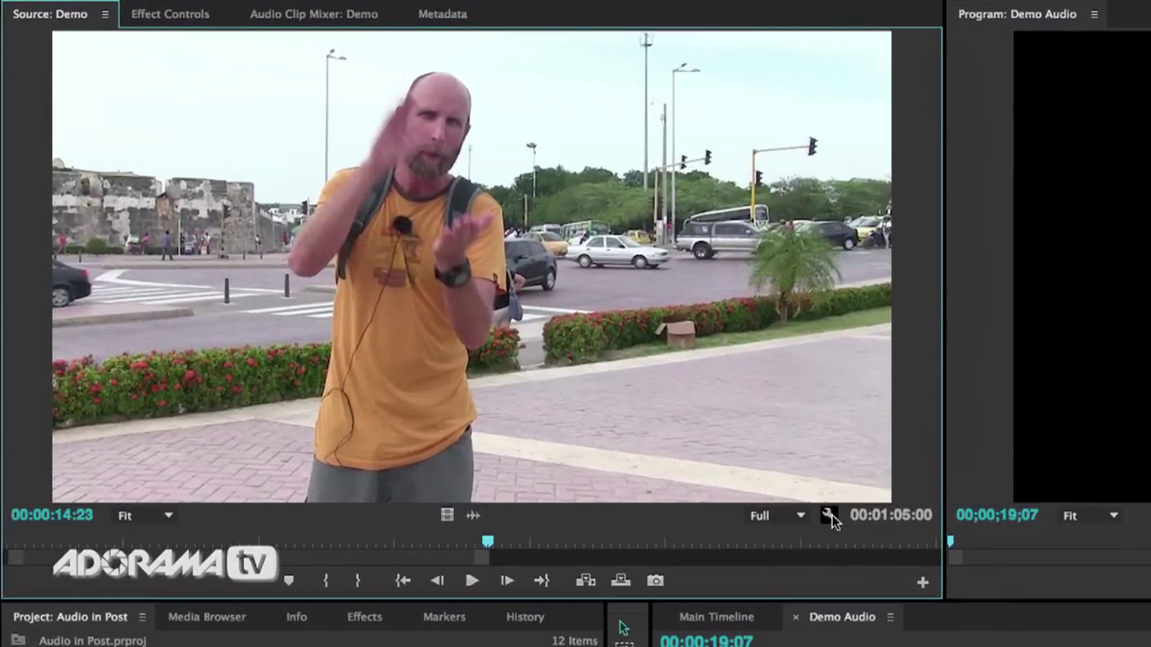
Show the Demo clip as a zoomed Audio Waveform and scrub to the spike near 15:26.
{"action": "left_click", "coordinate": [829, 516]}
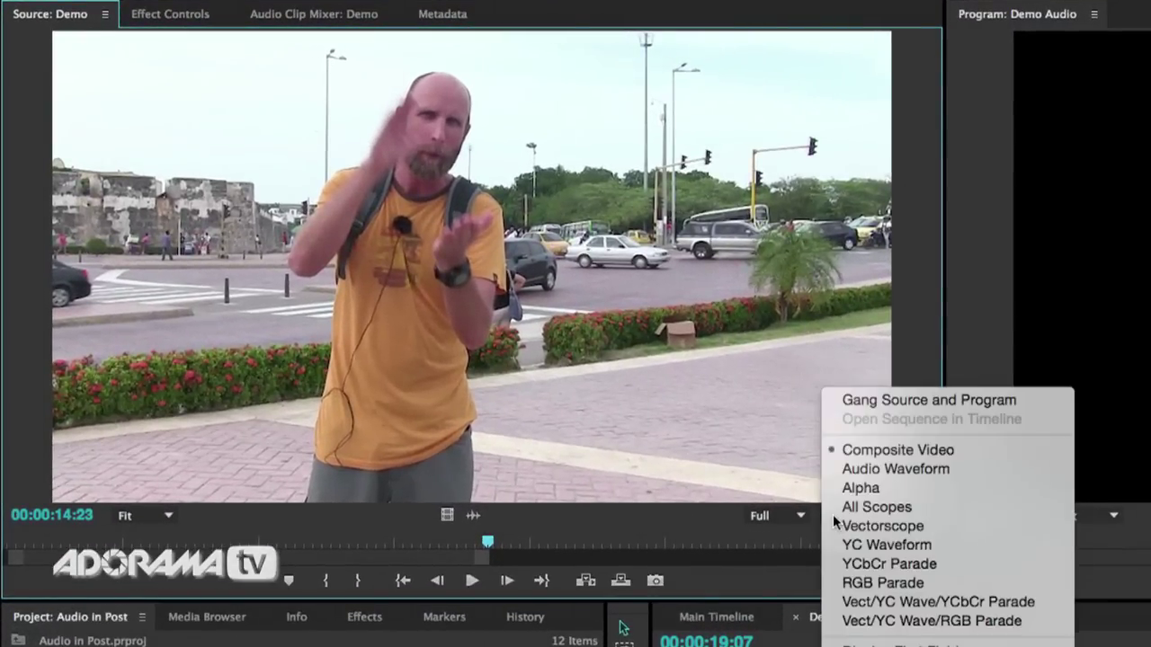
{"action": "left_click", "coordinate": [896, 470]}
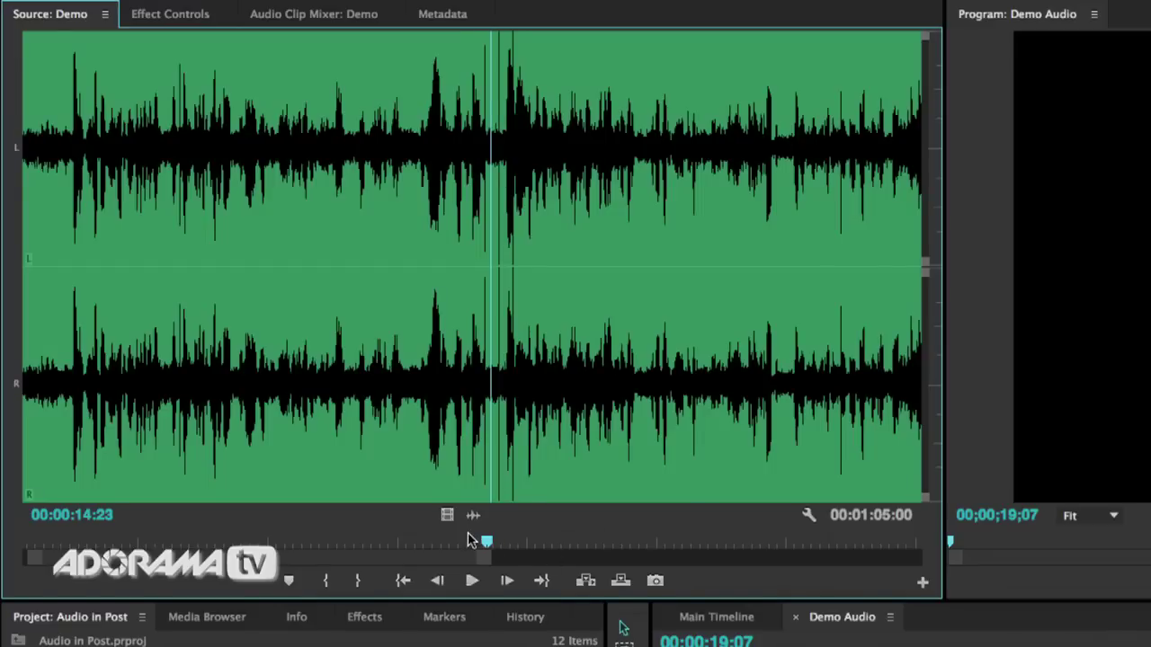
{"action": "key", "text": "equal"}
{"action": "key", "text": "equal"}
{"action": "key", "text": "equal"}
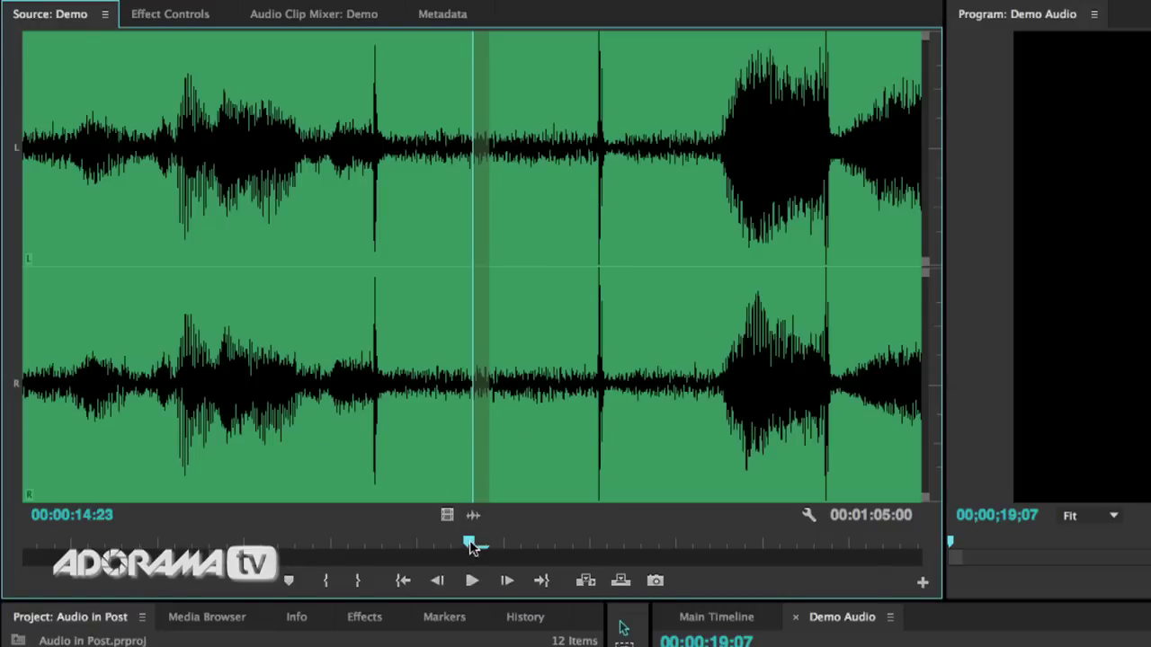
{"action": "left_click_drag", "start_coordinate": [468, 547], "coordinate": [351, 545]}
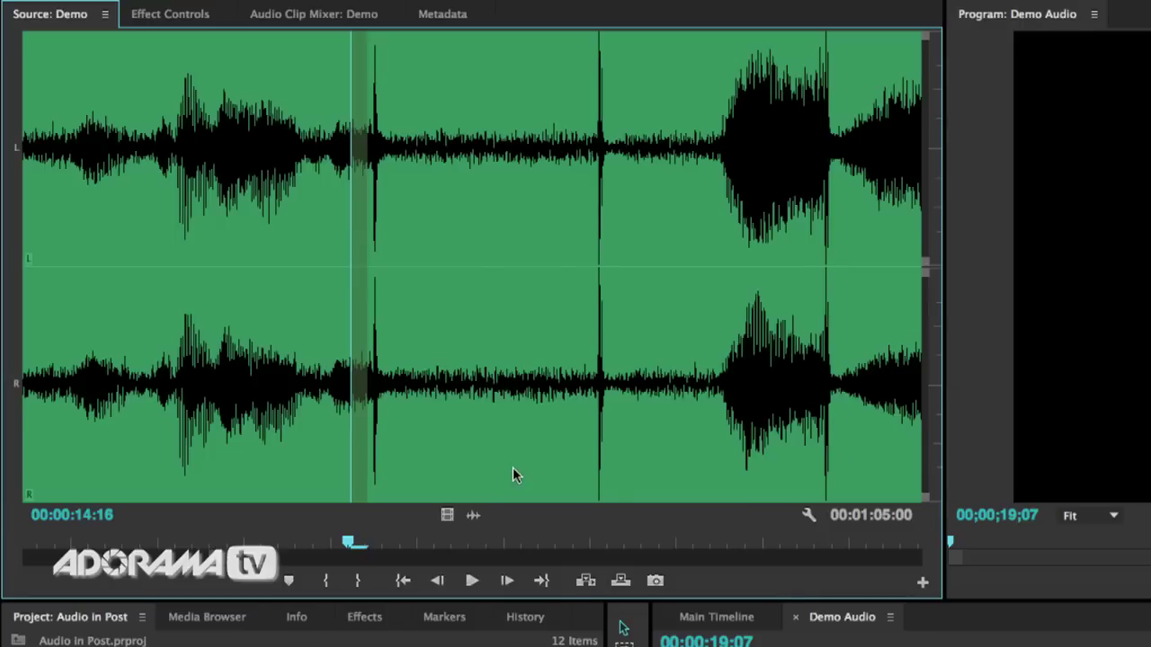
{"action": "key", "text": "space"}
{"action": "key", "text": "space"}
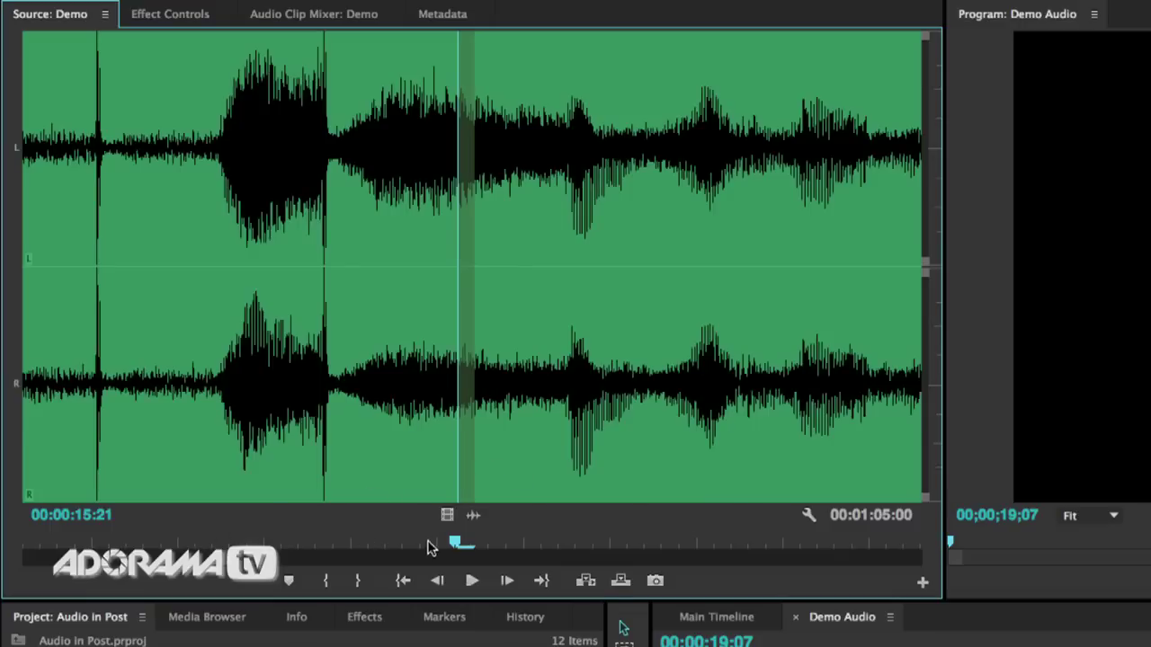
{"action": "left_click_drag", "start_coordinate": [454, 543], "coordinate": [186, 544]}
{"action": "key", "text": "Right"}
{"action": "key", "text": "Right"}
{"action": "key", "text": "Right"}
{"action": "key", "text": "Right"}
{"action": "key", "text": "Right"}
{"action": "key", "text": "Right"}
{"action": "key", "text": "Right"}
{"action": "key", "text": "Right"}
{"action": "key", "text": "Right"}
{"action": "key", "text": "Right"}
{"action": "key", "text": "Right"}
{"action": "key", "text": "Right"}
{"action": "key", "text": "Right"}
{"action": "key", "text": "Right"}
{"action": "key", "text": "Right"}
{"action": "key", "text": "Right"}
{"action": "key", "text": "Right"}
{"action": "key", "text": "Right"}
{"action": "key", "text": "Right"}
{"action": "key", "text": "Right"}
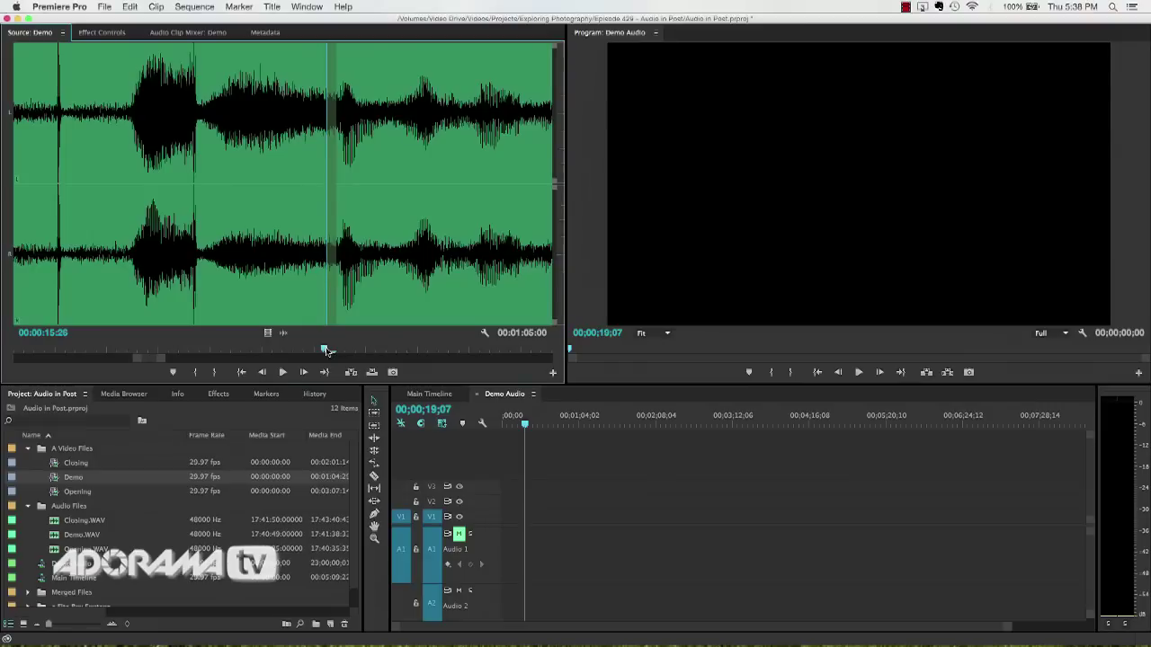
Settle the playhead near 15:16, then select both Demo and Demo.WAV in the project.
{"action": "left_click", "coordinate": [403, 545]}
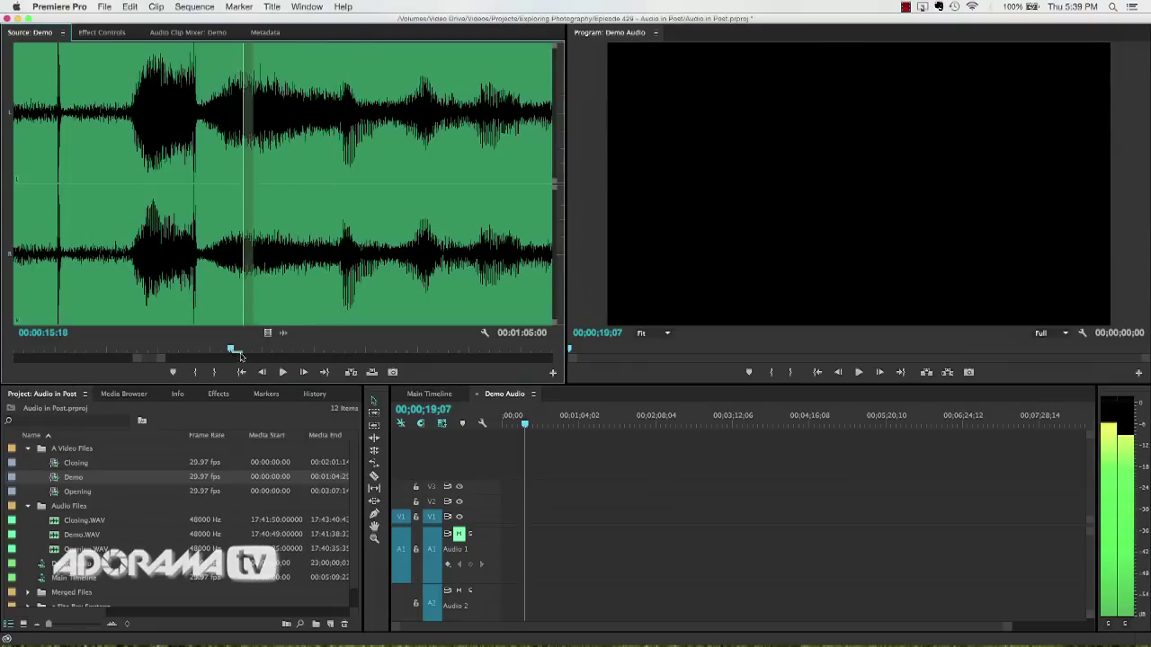
{"action": "left_click_drag", "start_coordinate": [240, 357], "coordinate": [226, 356]}
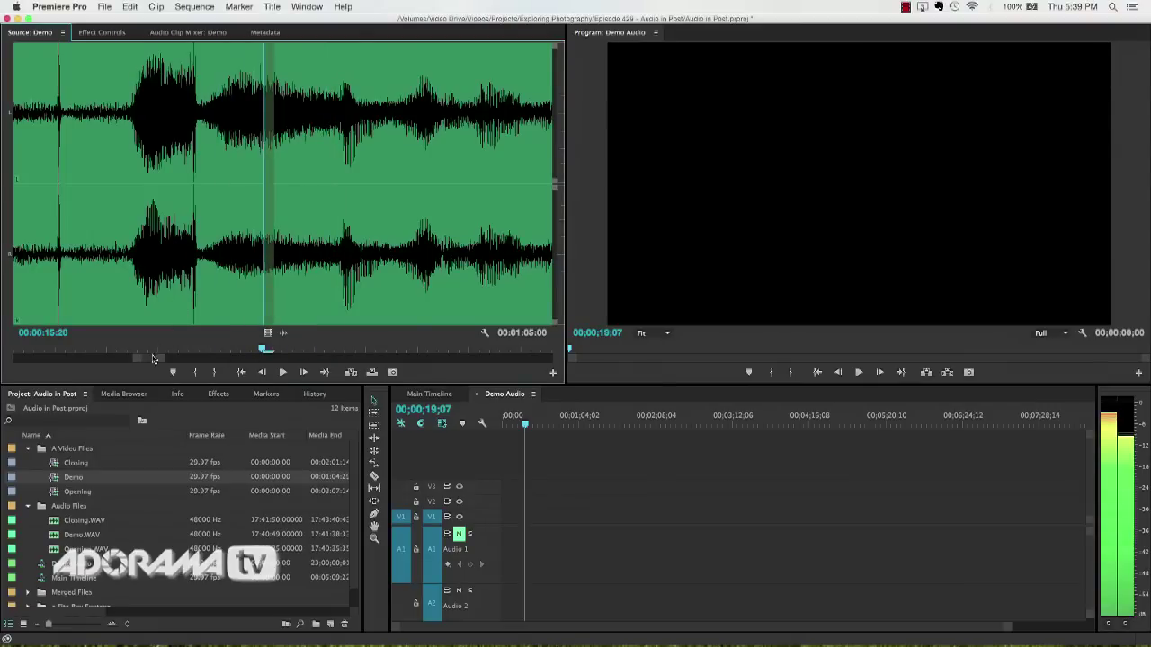
{"action": "left_click_drag", "start_coordinate": [152, 358], "coordinate": [144, 362]}
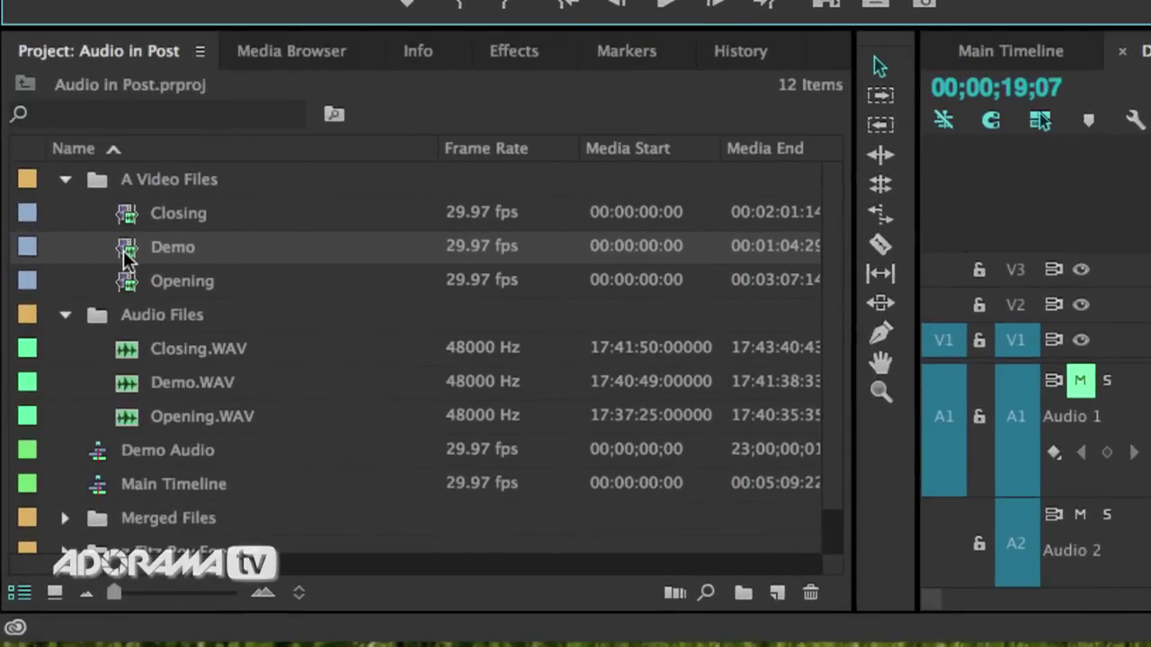
{"action": "left_click", "coordinate": [125, 250]}
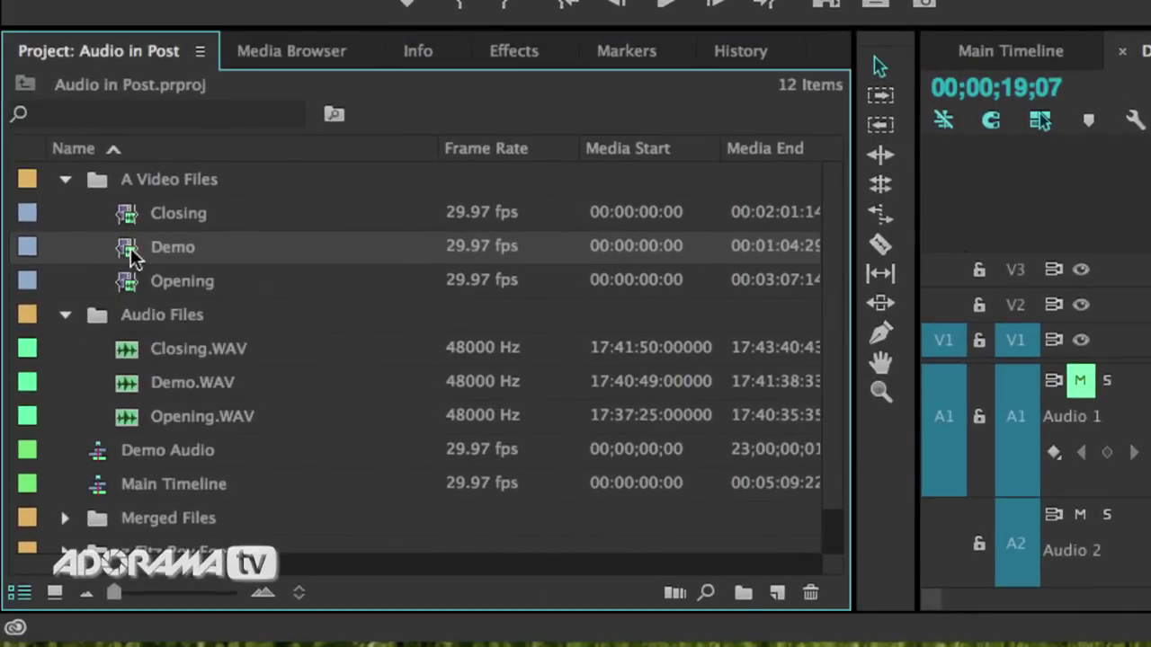
{"action": "left_click", "coordinate": [128, 385], "text": "super"}
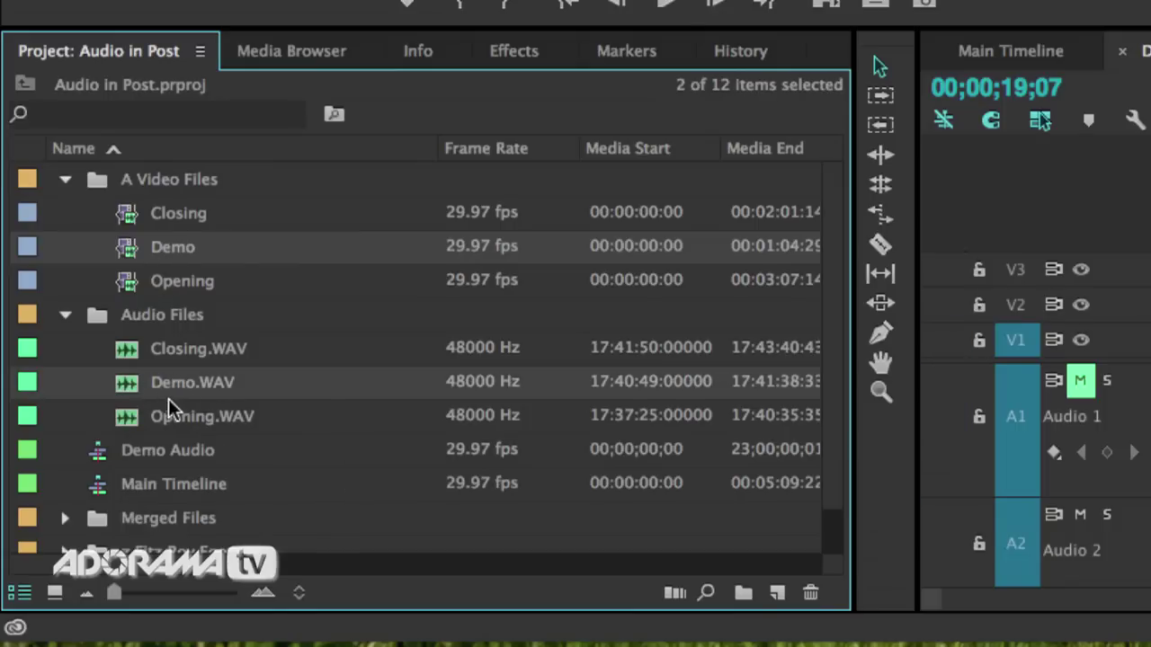
Merge Demo and Demo.WAV into a renamed clip synced by Audio, removing the camera audio.
{"action": "right_click", "coordinate": [158, 382]}
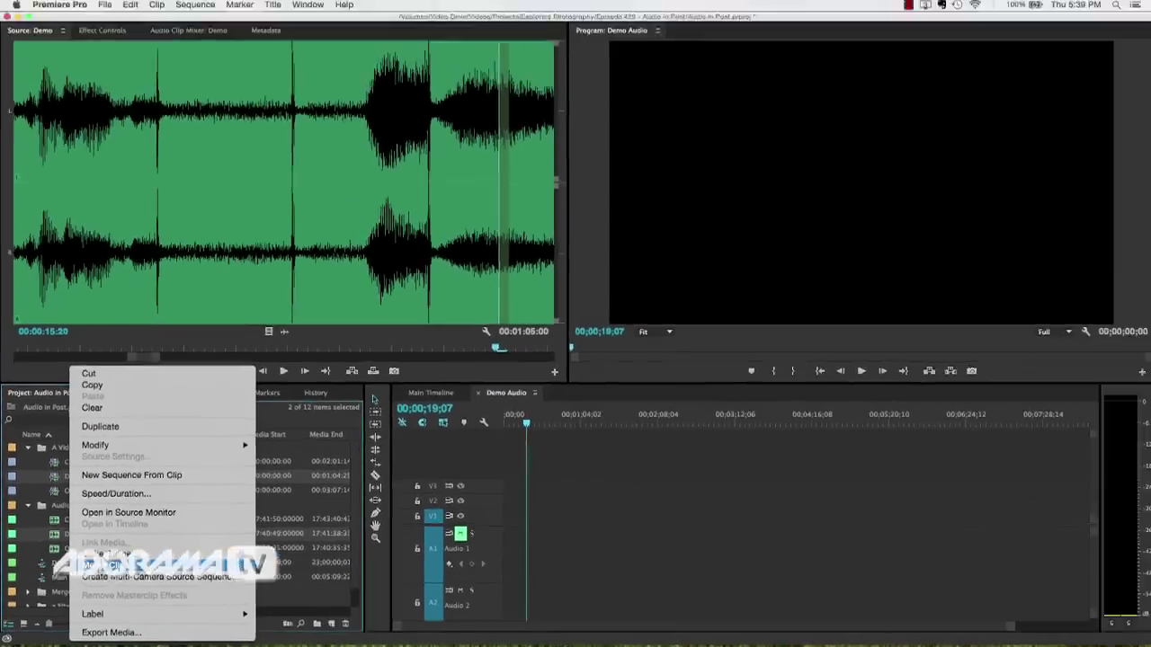
{"action": "left_click", "coordinate": [225, 457]}
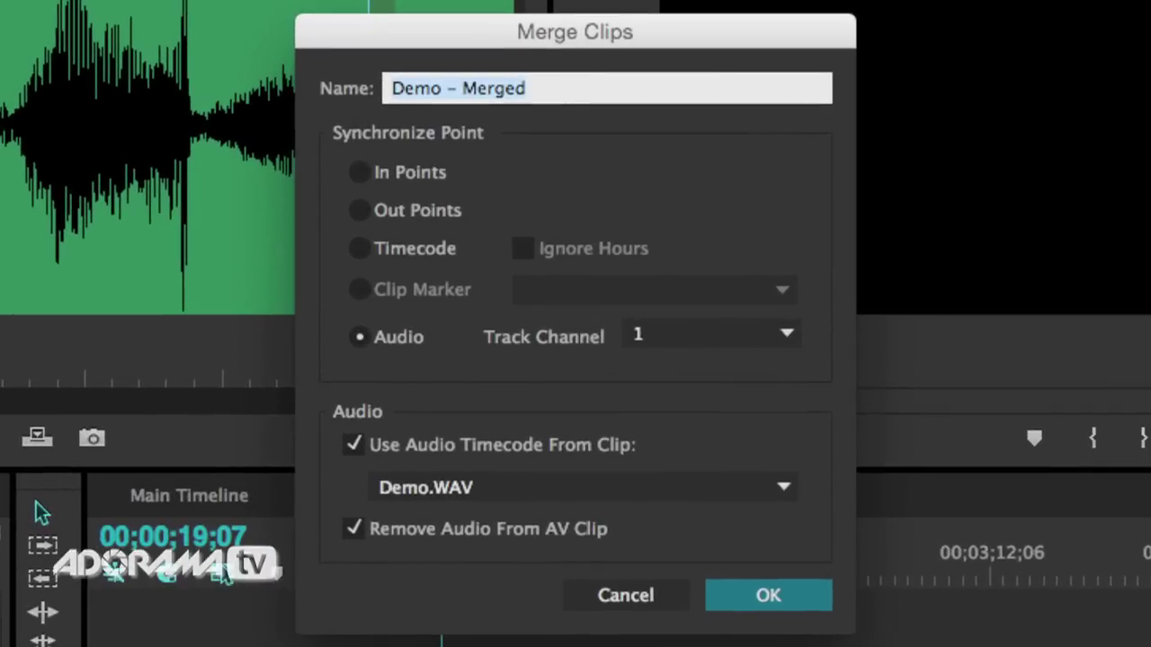
{"action": "type", "text": "Mark's Merged CLip"}
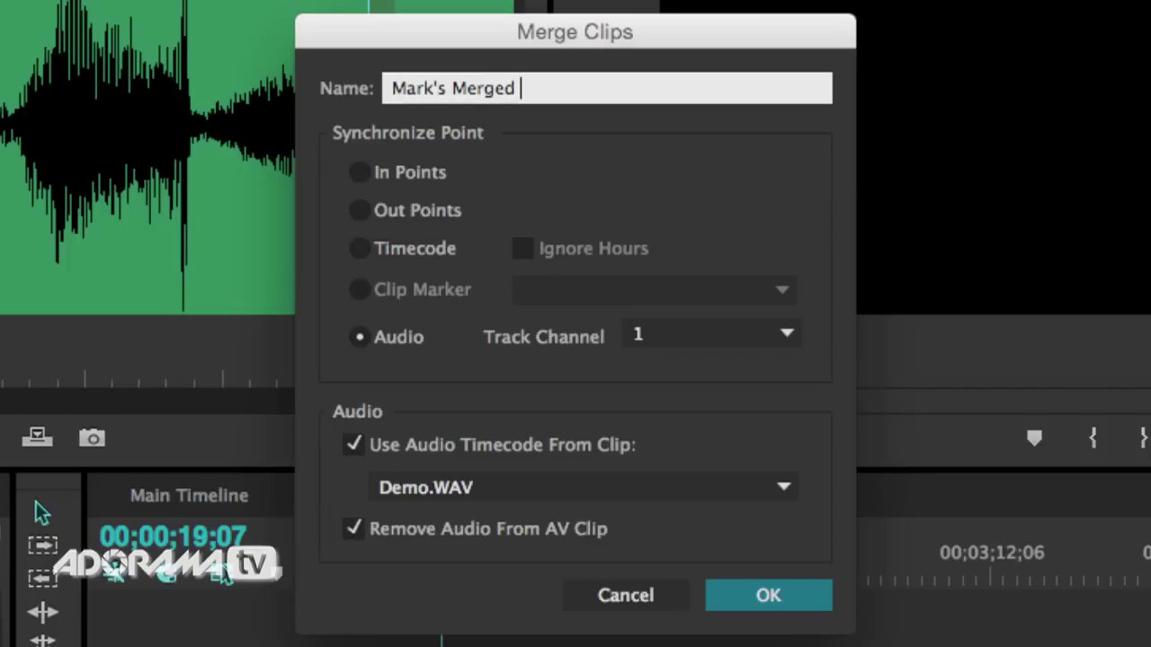
{"action": "key", "text": "BackSpace"}
{"action": "key", "text": "BackSpace"}
{"action": "key", "text": "BackSpace"}
{"action": "type", "text": "lip"}
{"action": "left_click", "coordinate": [420, 341]}
{"action": "left_click", "coordinate": [377, 340]}
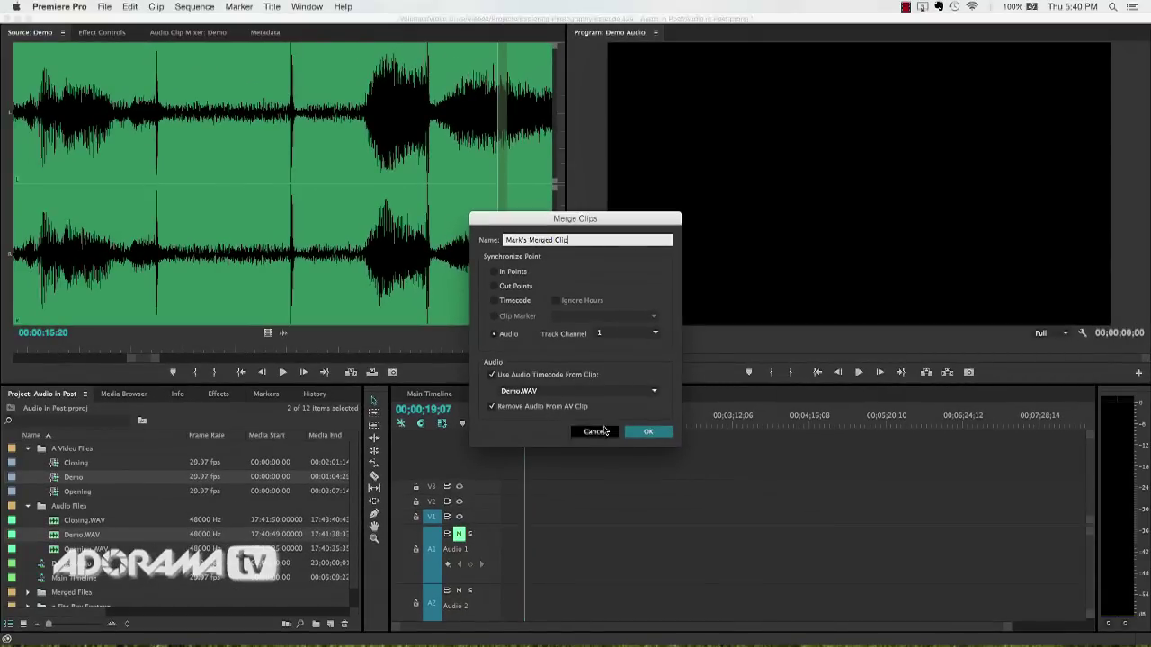
{"action": "left_click", "coordinate": [645, 433]}
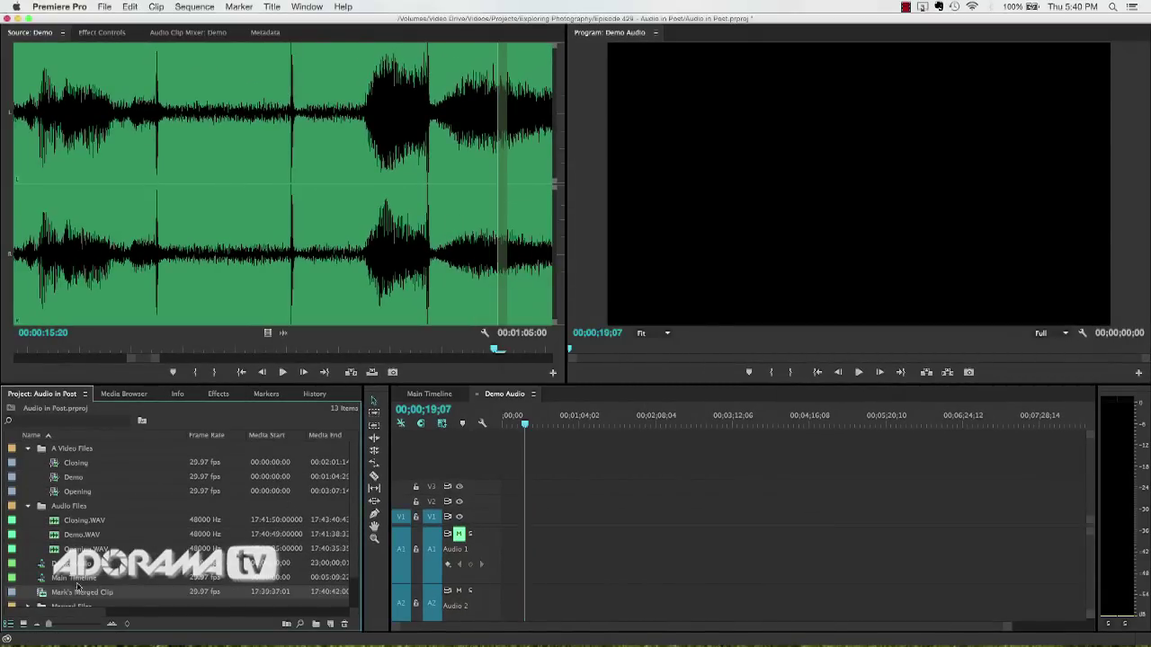
Scrub and play the merged clip to check sync, then drag it onto the Demo Audio timeline.
{"action": "double_click", "coordinate": [42, 594]}
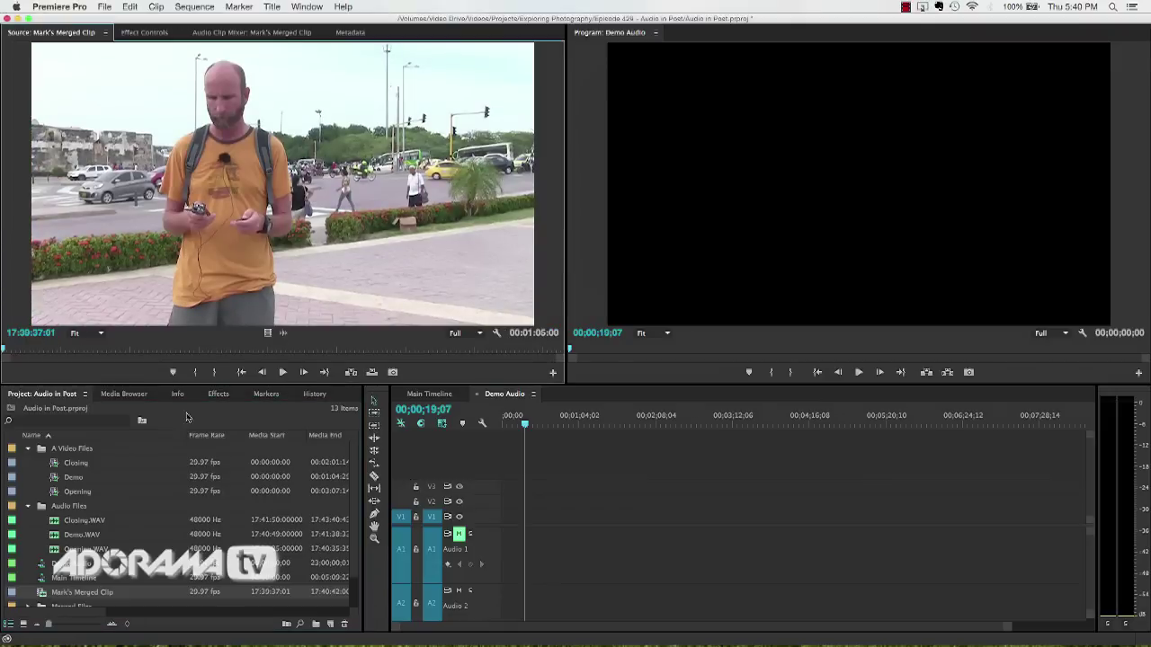
{"action": "left_click_drag", "start_coordinate": [135, 354], "coordinate": [108, 357]}
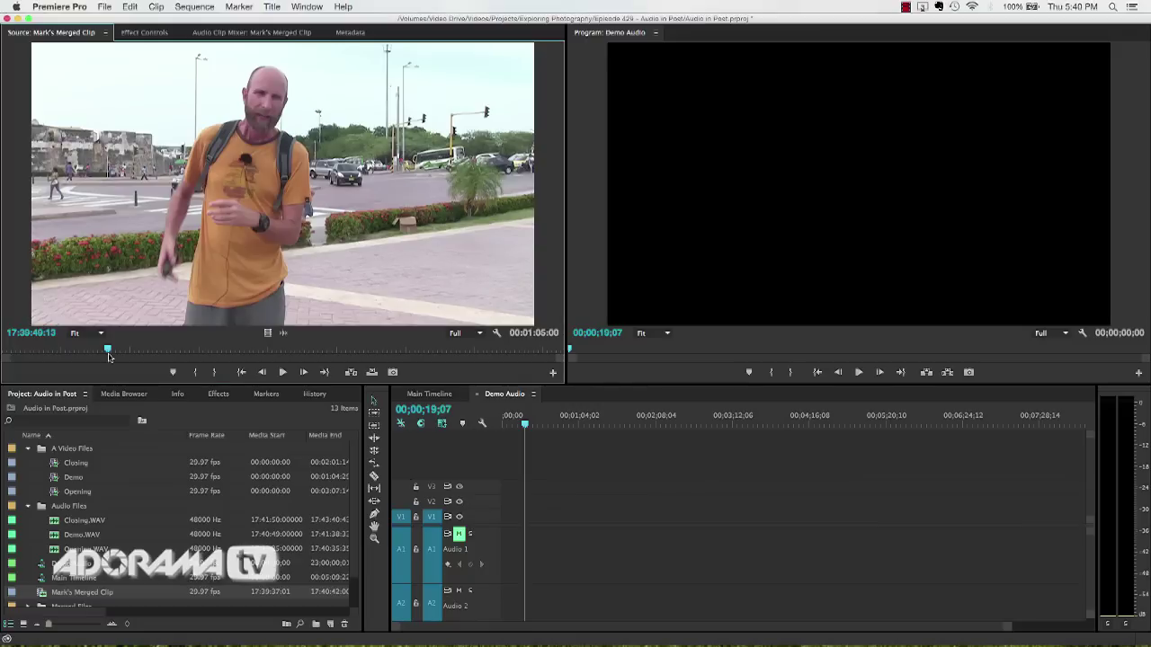
{"action": "key", "text": "space"}
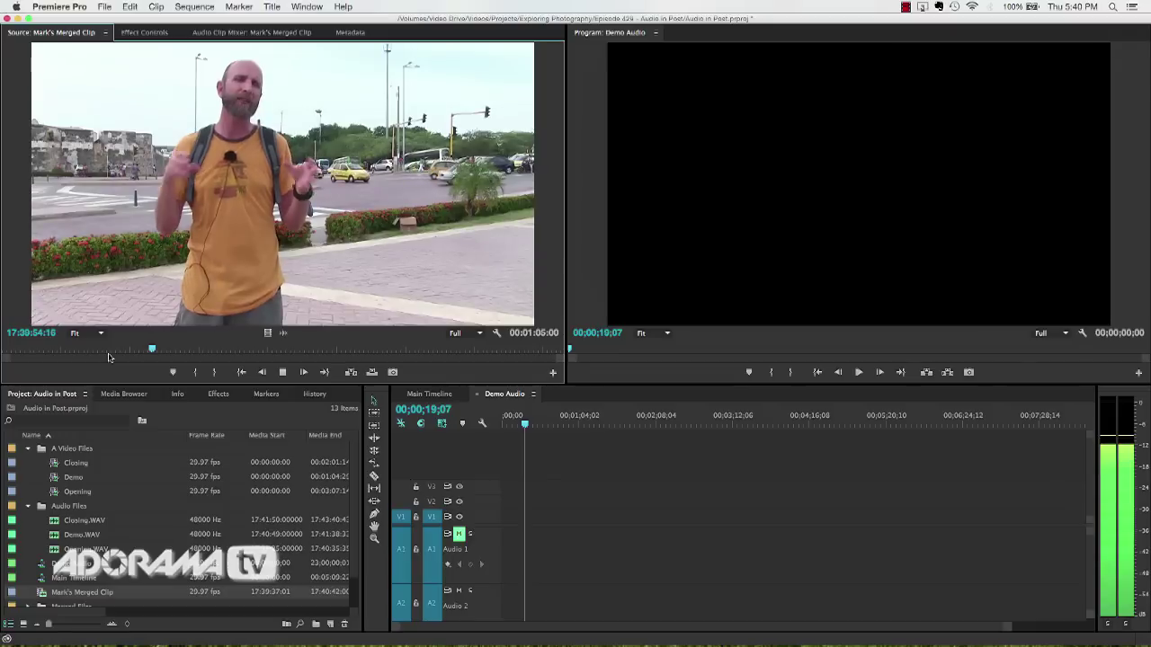
{"action": "key", "text": "space"}
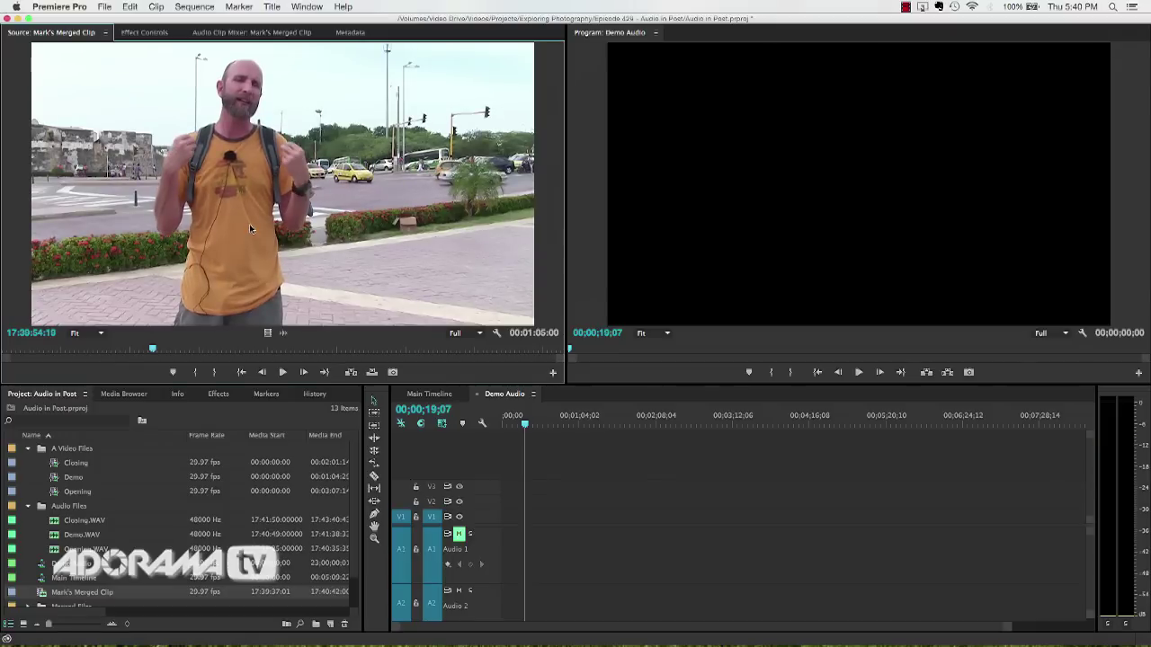
{"action": "left_click_drag", "start_coordinate": [251, 229], "coordinate": [512, 531]}
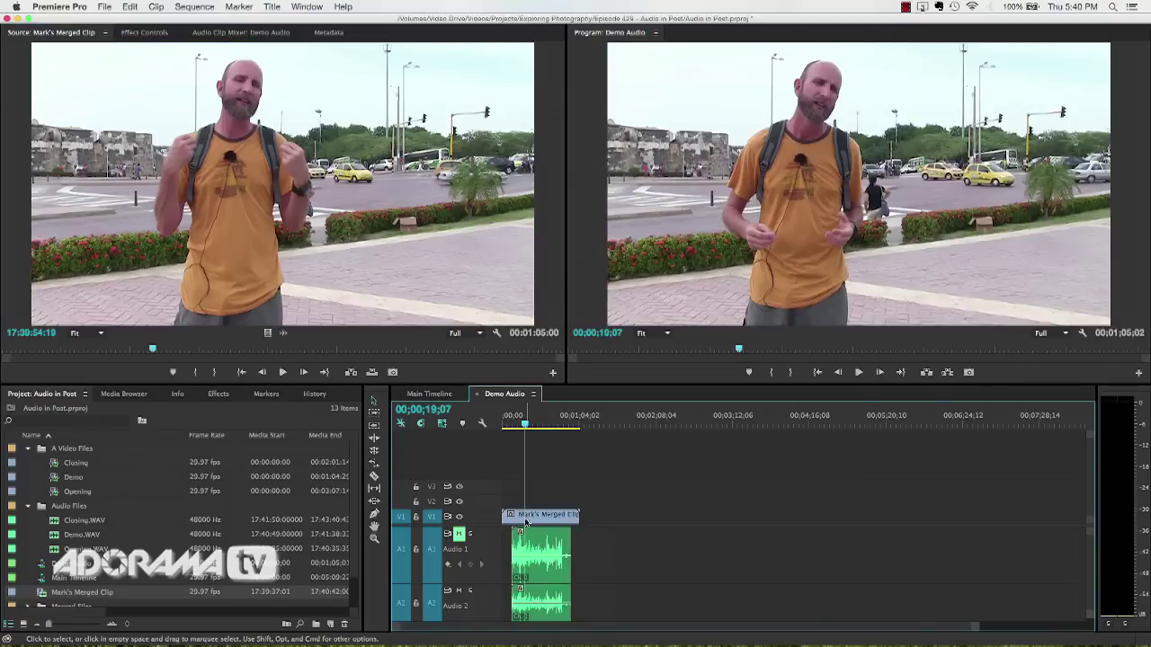
Razor the timeline clip where the WAV audio begins and delete everything before the cut.
{"action": "key", "text": "equal"}
{"action": "key", "text": "equal"}
{"action": "left_click", "coordinate": [509, 417]}
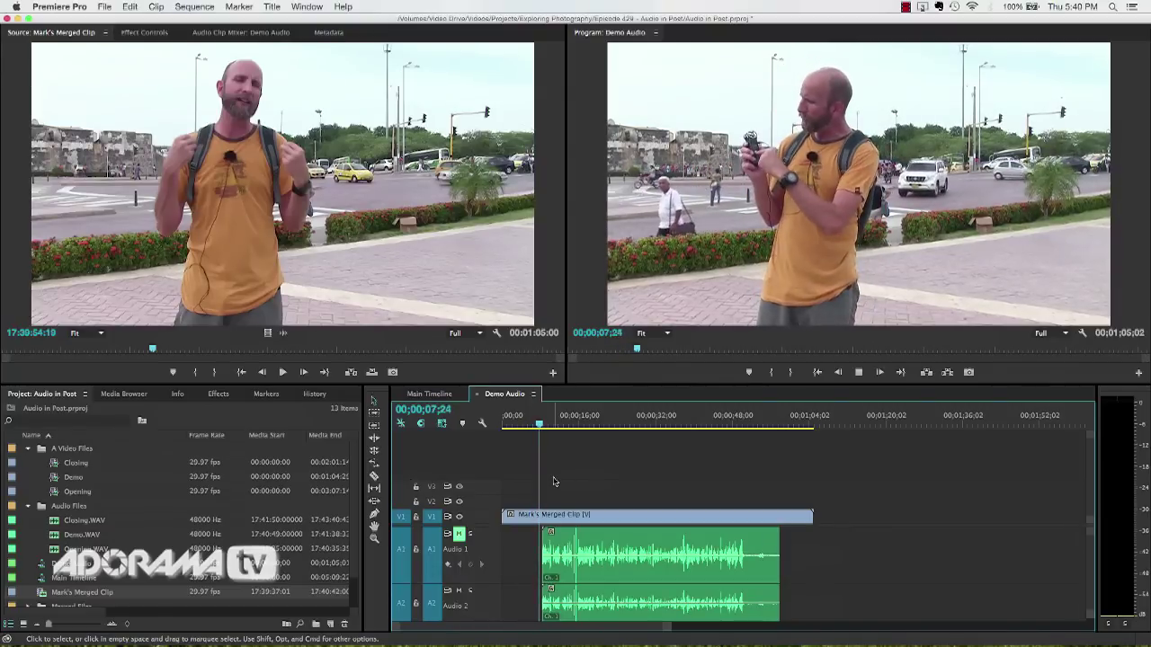
{"action": "key", "text": "space"}
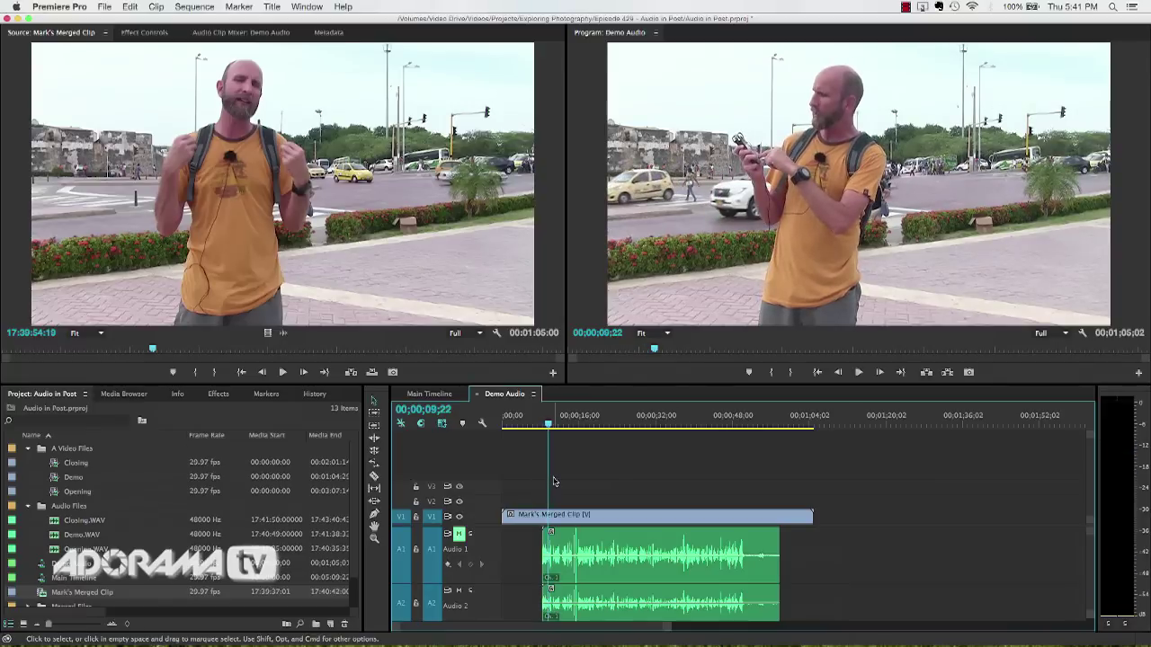
{"action": "key", "text": "c"}
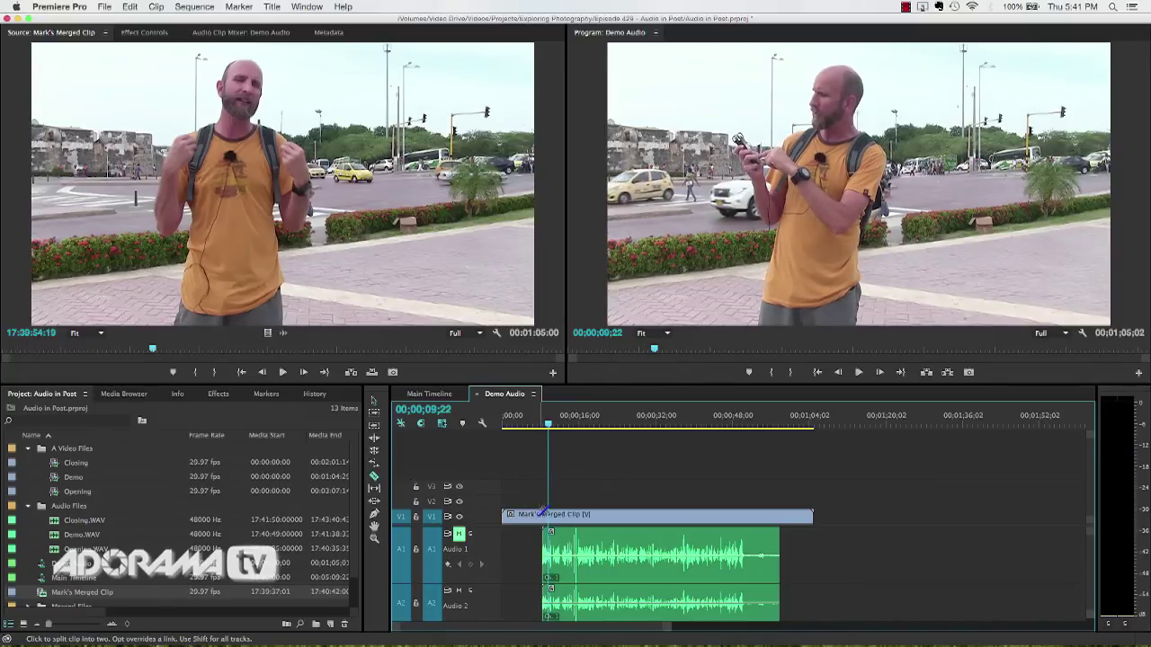
{"action": "left_click", "coordinate": [550, 514]}
{"action": "key", "text": "v"}
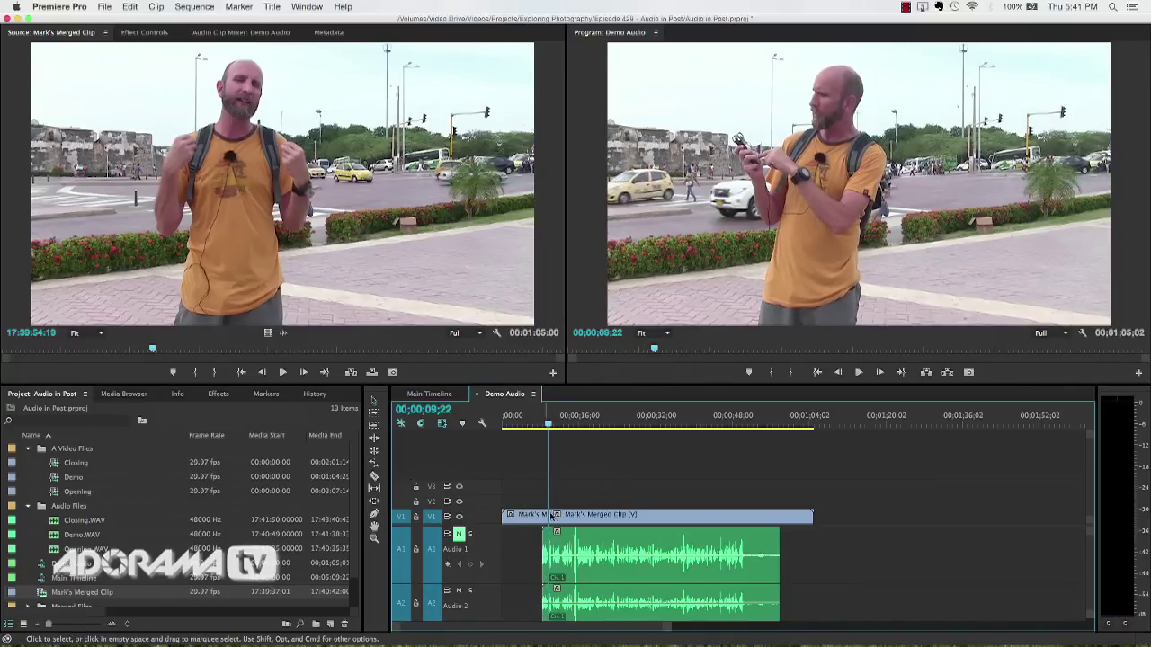
{"action": "left_click_drag", "start_coordinate": [527, 497], "coordinate": [546, 585]}
{"action": "key", "text": "Delete"}
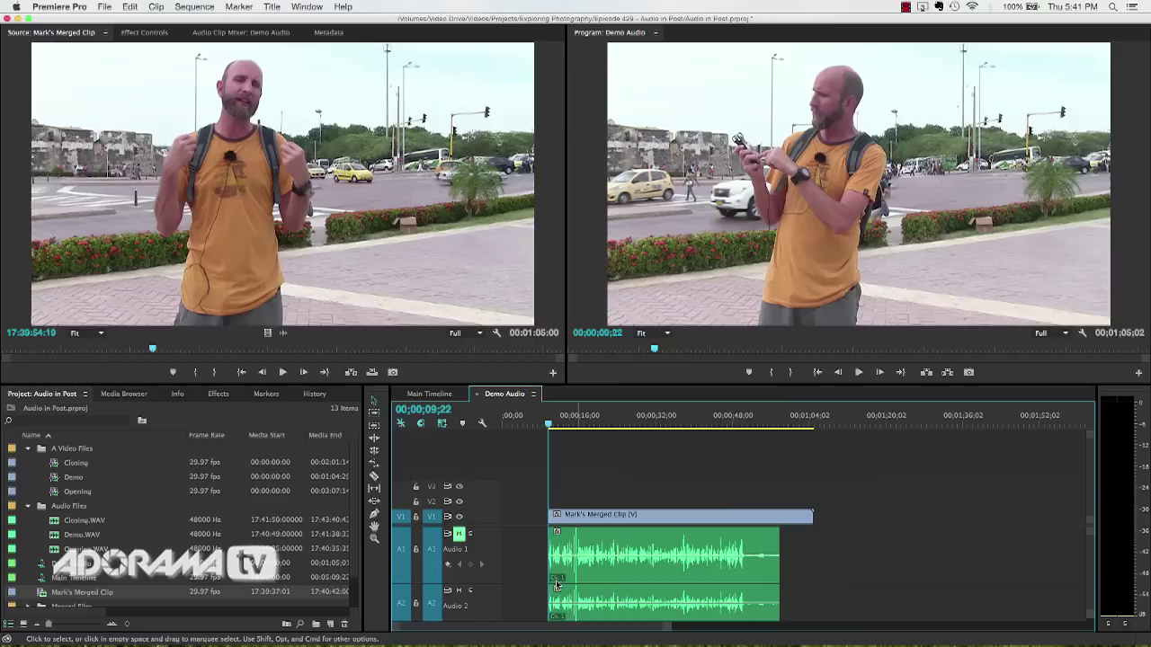
Cut and delete the video tail past the audio end, then delete the whole merged clip.
{"action": "key", "text": "c"}
{"action": "left_click", "coordinate": [780, 516]}
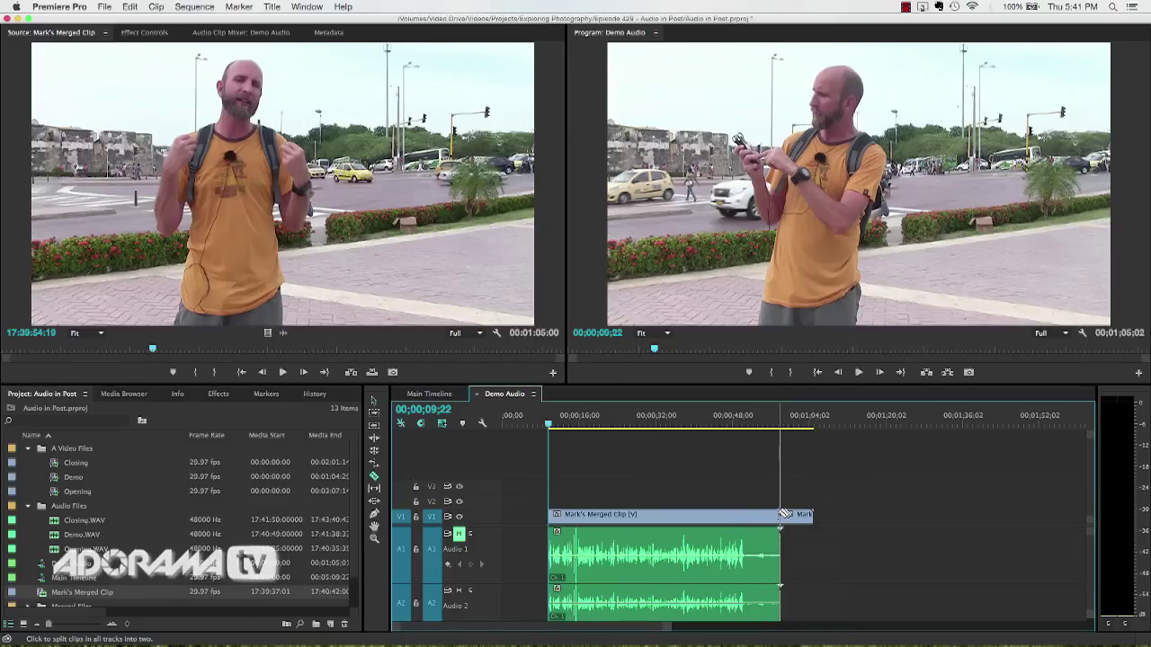
{"action": "key", "text": "v"}
{"action": "left_click", "coordinate": [807, 518]}
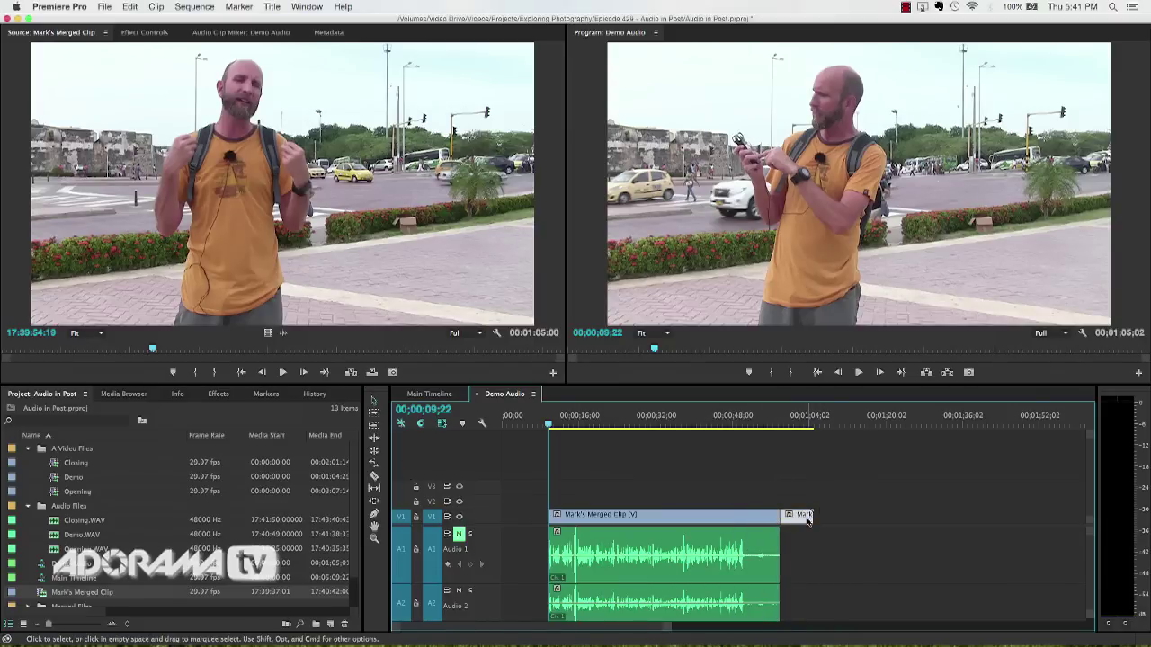
{"action": "key", "text": "Delete"}
{"action": "left_click_drag", "start_coordinate": [644, 484], "coordinate": [717, 561]}
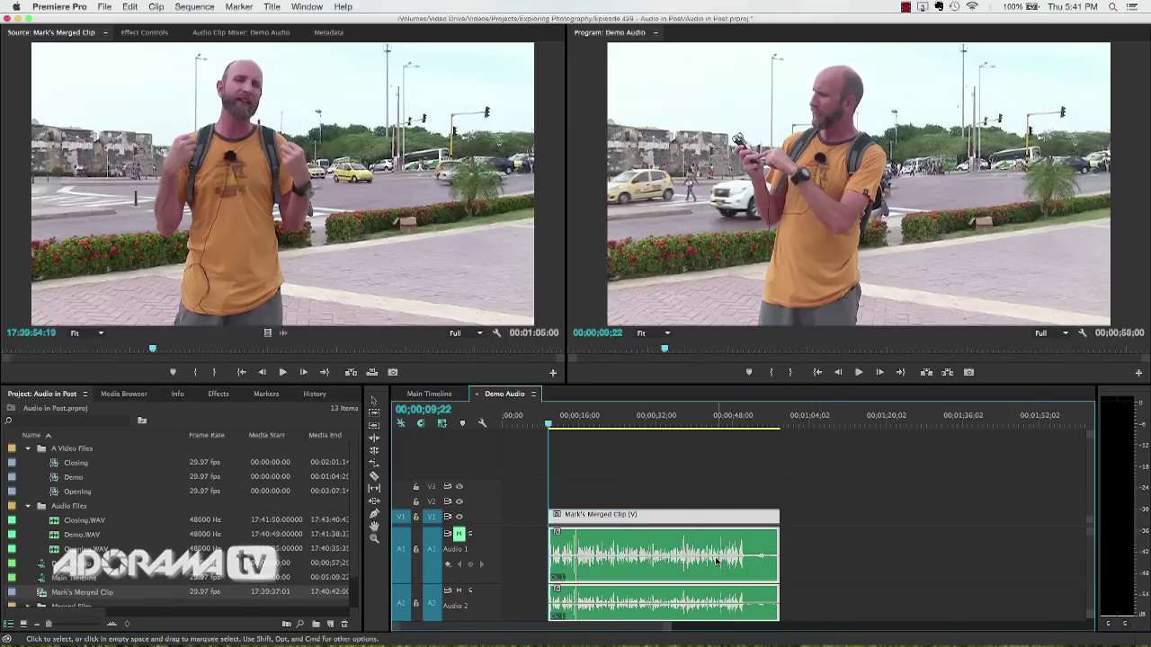
{"action": "key", "text": "Delete"}
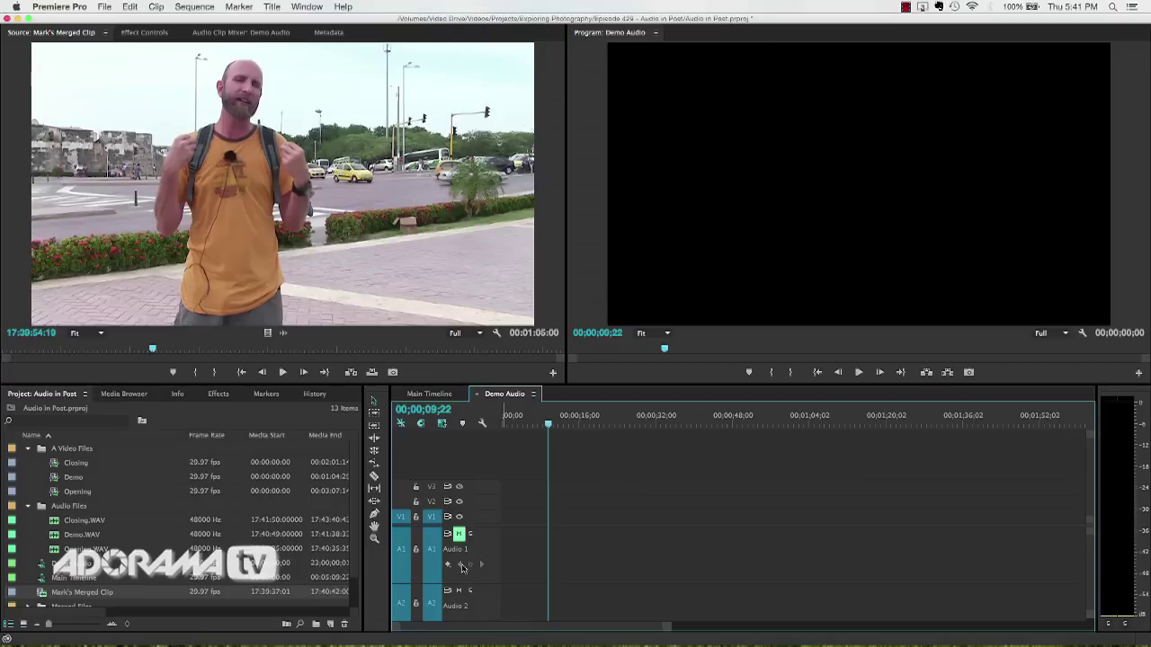
Reopen the Demo camera clip and switch its view from Composite Video back to Audio Waveform.
{"action": "double_click", "coordinate": [52, 478]}
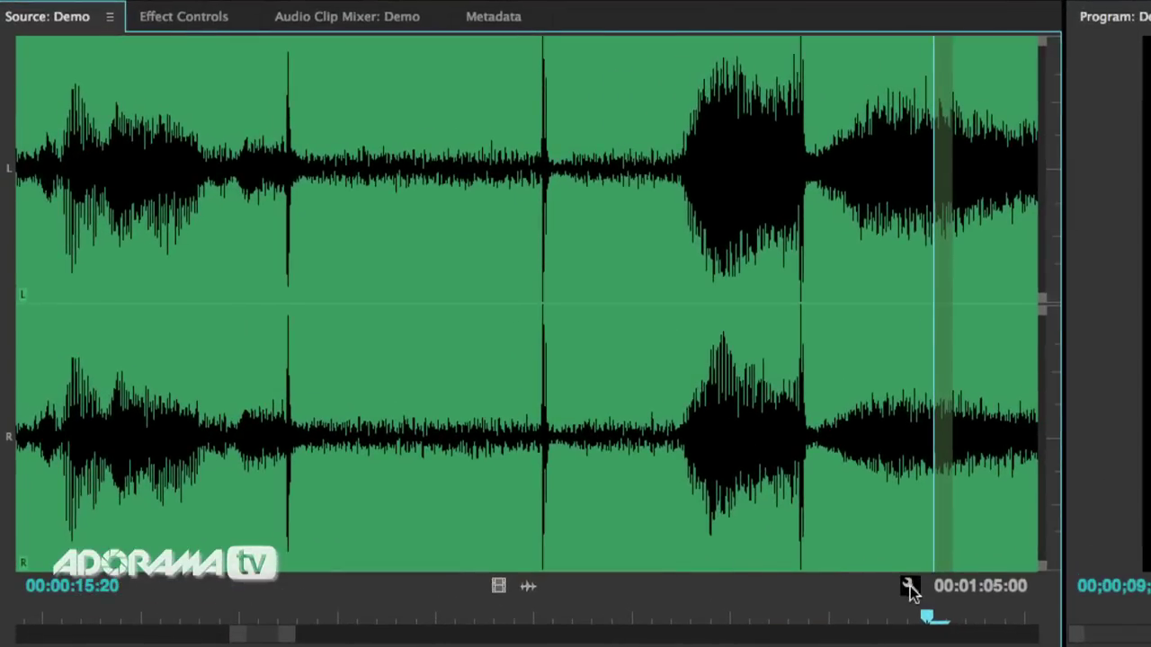
{"action": "left_click", "coordinate": [905, 587]}
{"action": "left_click", "coordinate": [992, 511]}
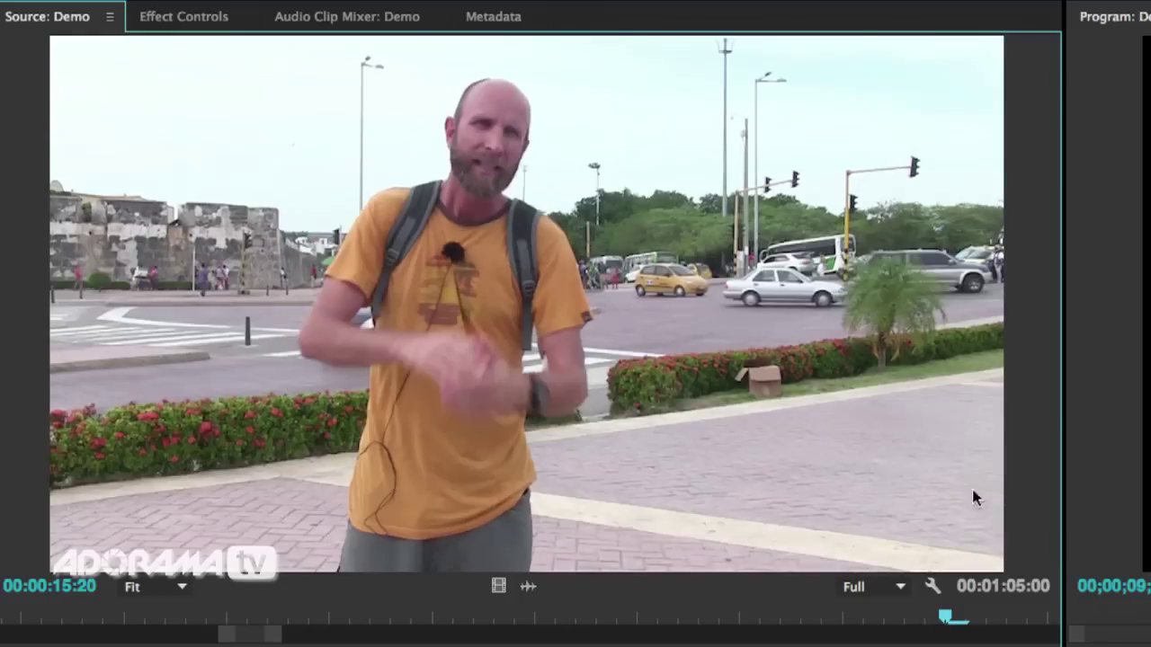
{"action": "left_click", "coordinate": [931, 587]}
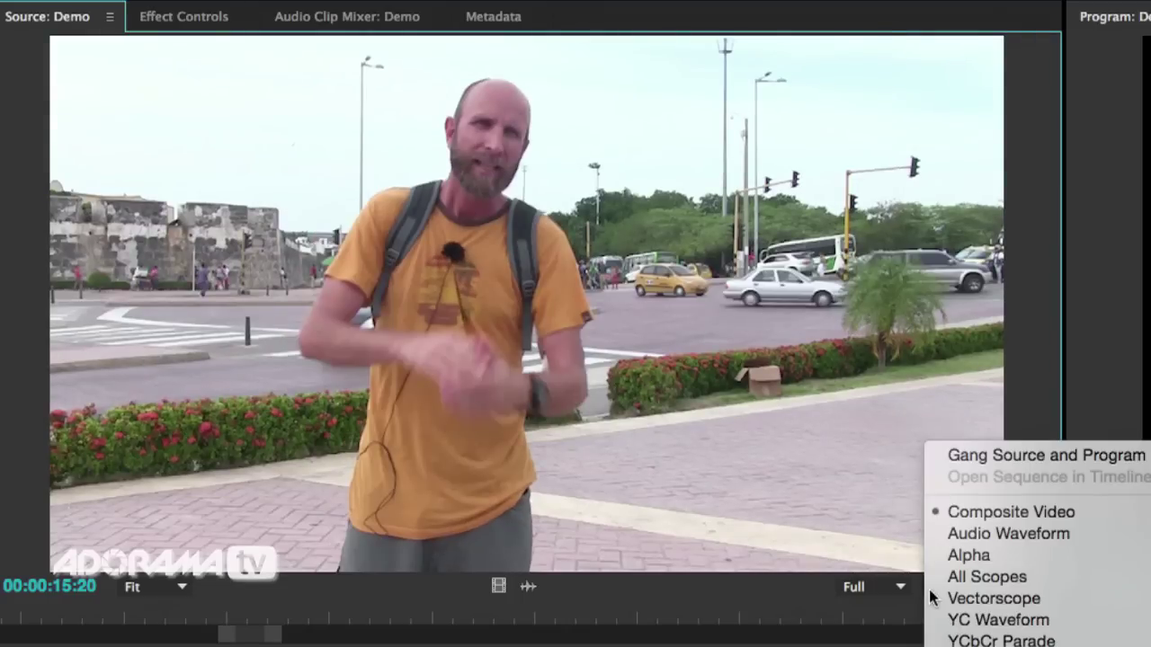
{"action": "left_click", "coordinate": [1000, 540]}
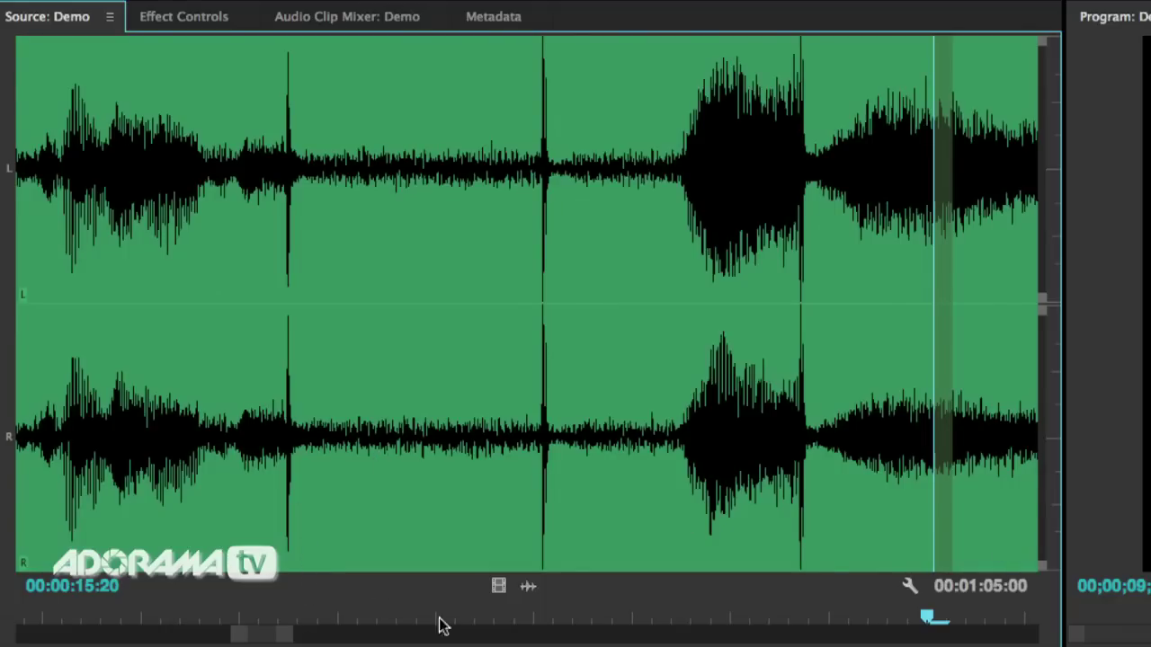
Add a marker on the first sharp audio spike, fine-tuned frame by frame.
{"action": "left_click_drag", "start_coordinate": [930, 617], "coordinate": [281, 640]}
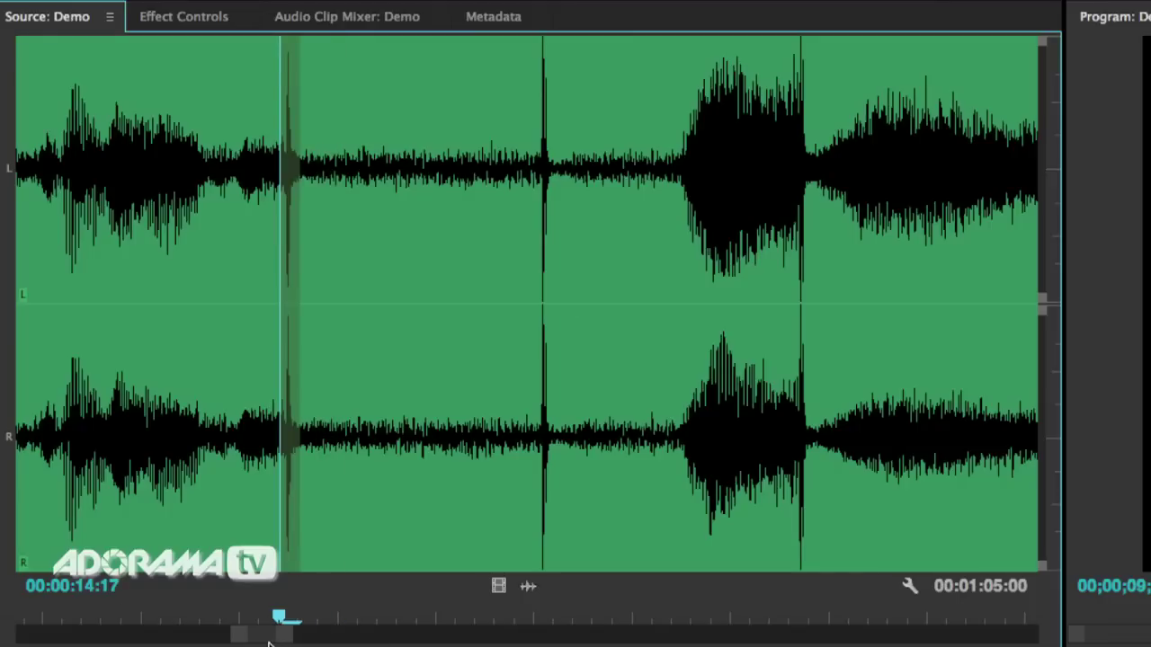
{"action": "key", "text": "Left"}
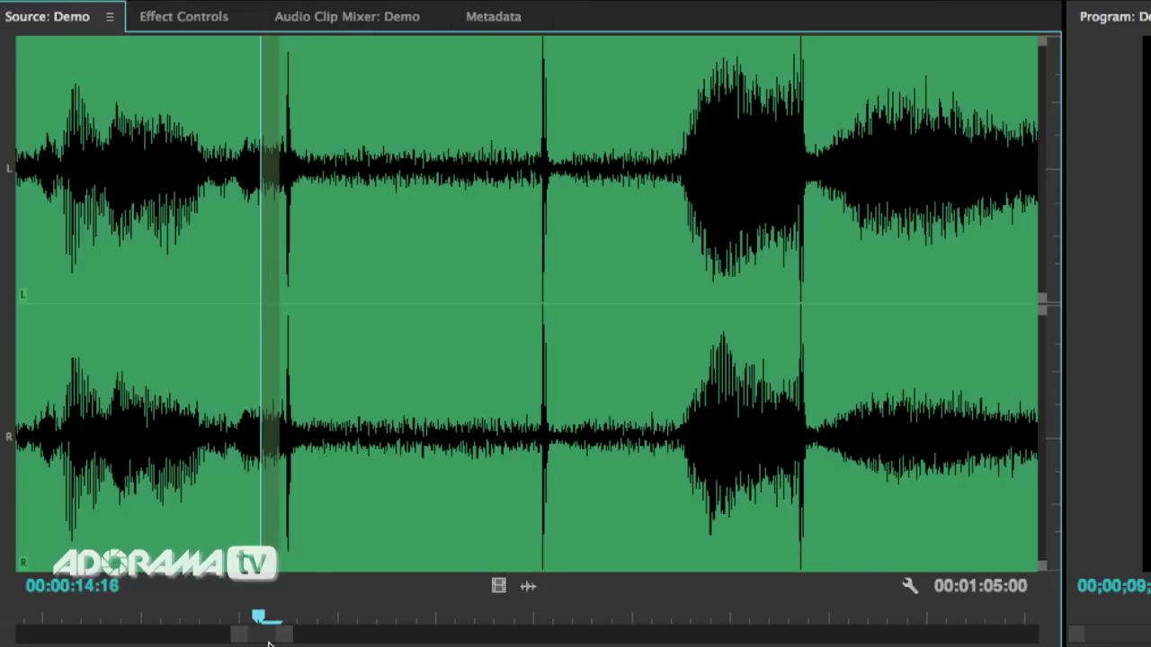
{"action": "key", "text": "Right"}
{"action": "key", "text": "Left"}
{"action": "key", "text": "Right"}
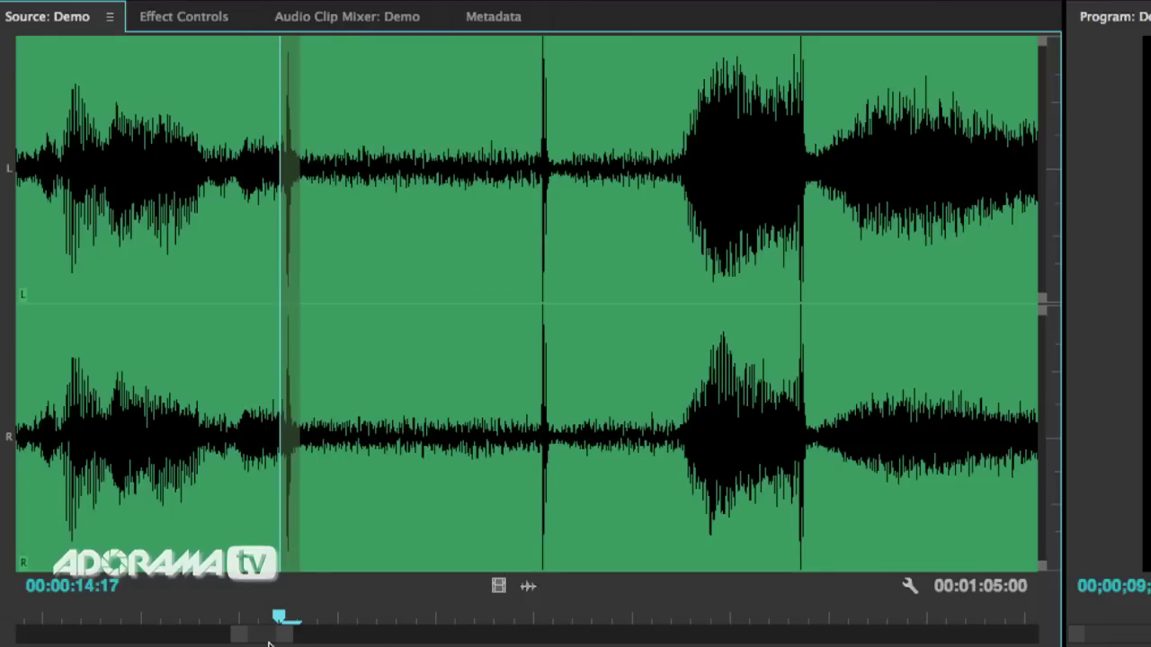
{"action": "key", "text": "Left"}
{"action": "key", "text": "Right"}
{"action": "key", "text": "Right"}
{"action": "key", "text": "Left"}
{"action": "key", "text": "m"}
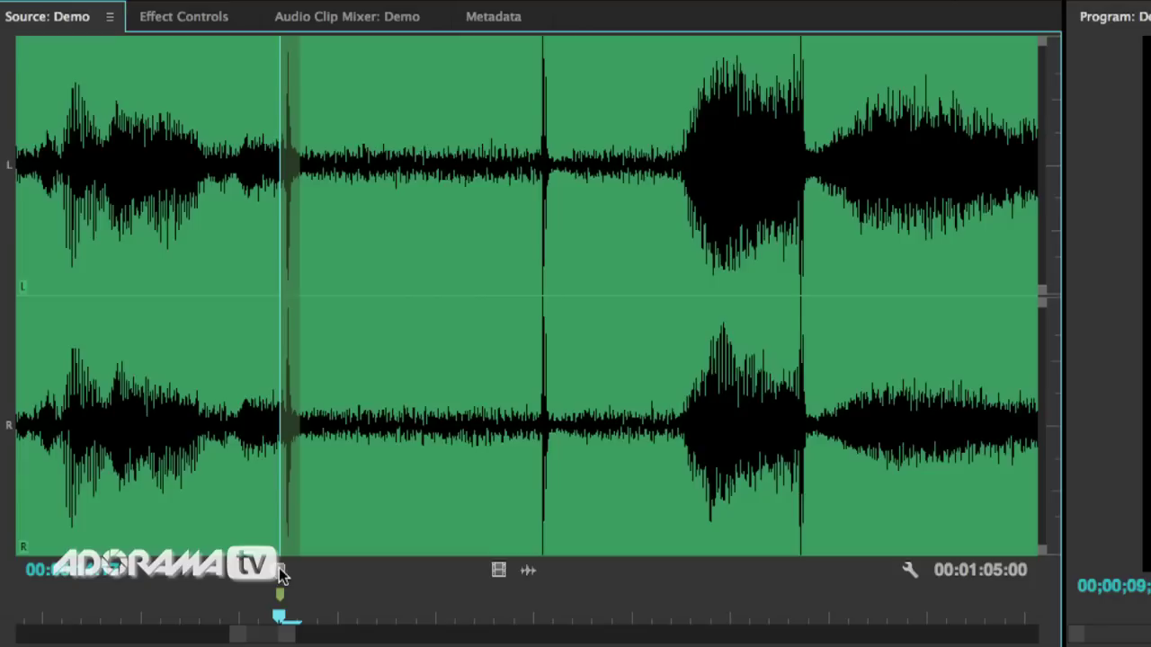
Play further into the Demo clip and add markers at the next two clap spikes.
{"action": "left_click", "coordinate": [477, 621]}
{"action": "key", "text": "space"}
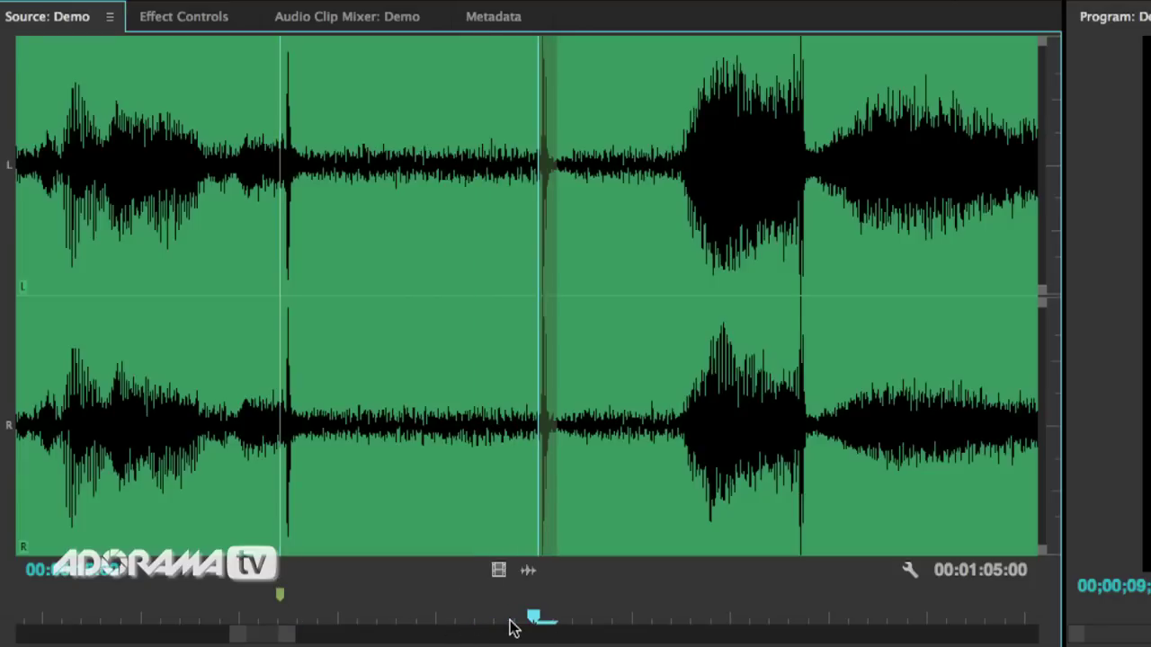
{"action": "key", "text": "m"}
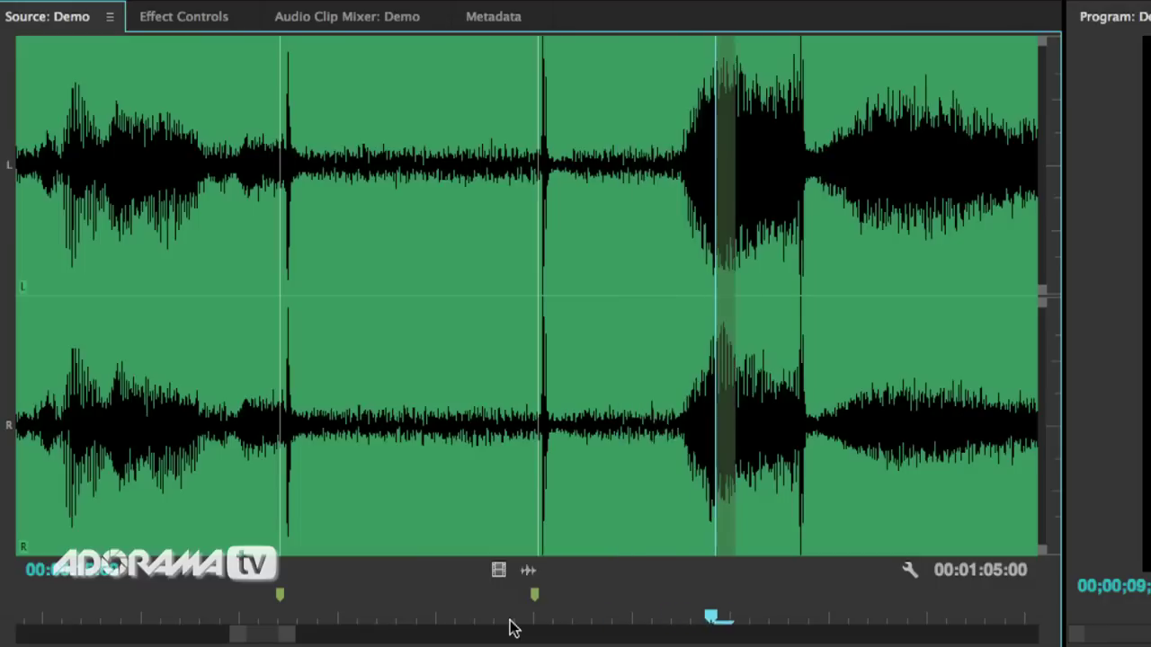
{"action": "key", "text": "m"}
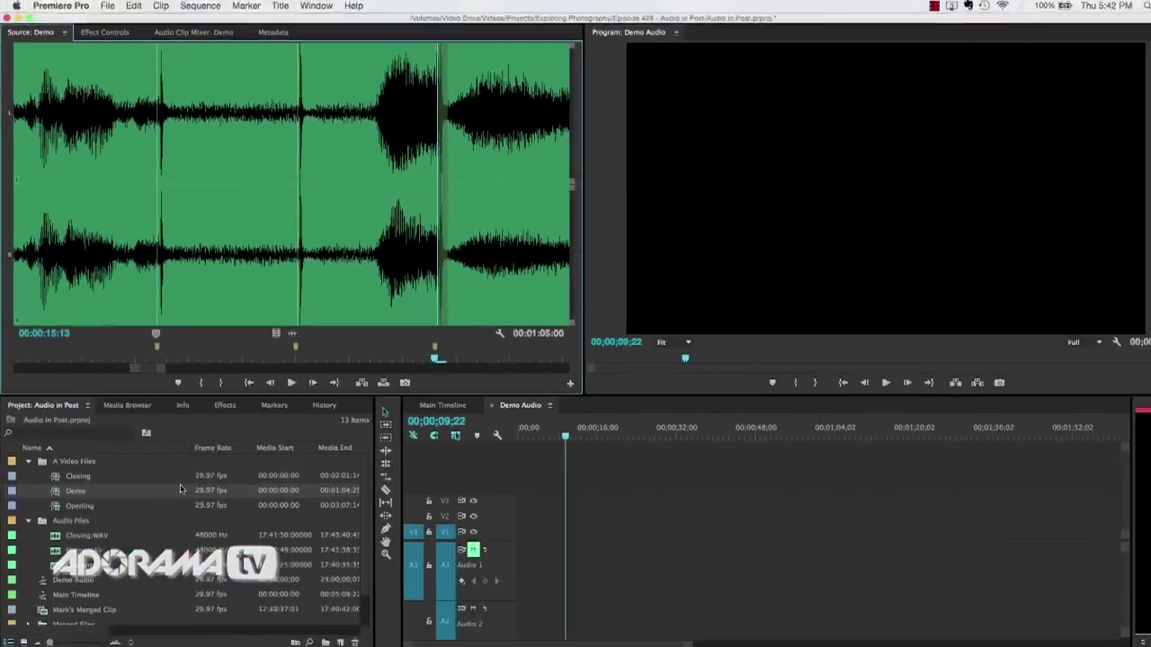
Play Demo.WAV and mark its clap spikes, then reload the Demo camera clip.
{"action": "double_click", "coordinate": [53, 539]}
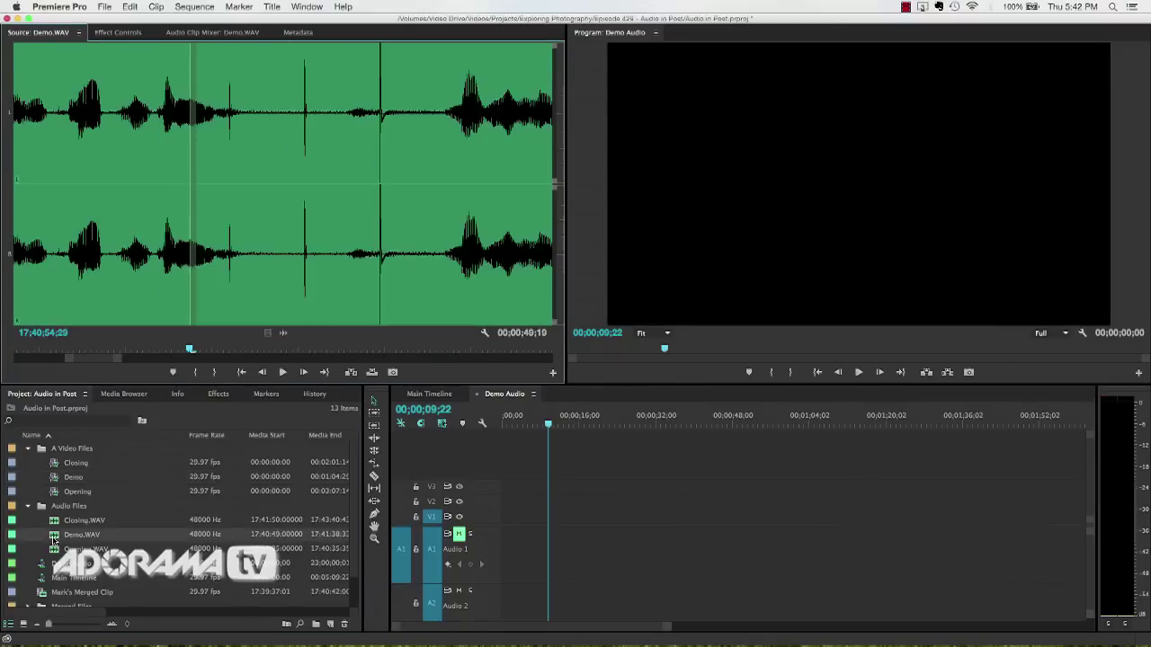
{"action": "key", "text": "space"}
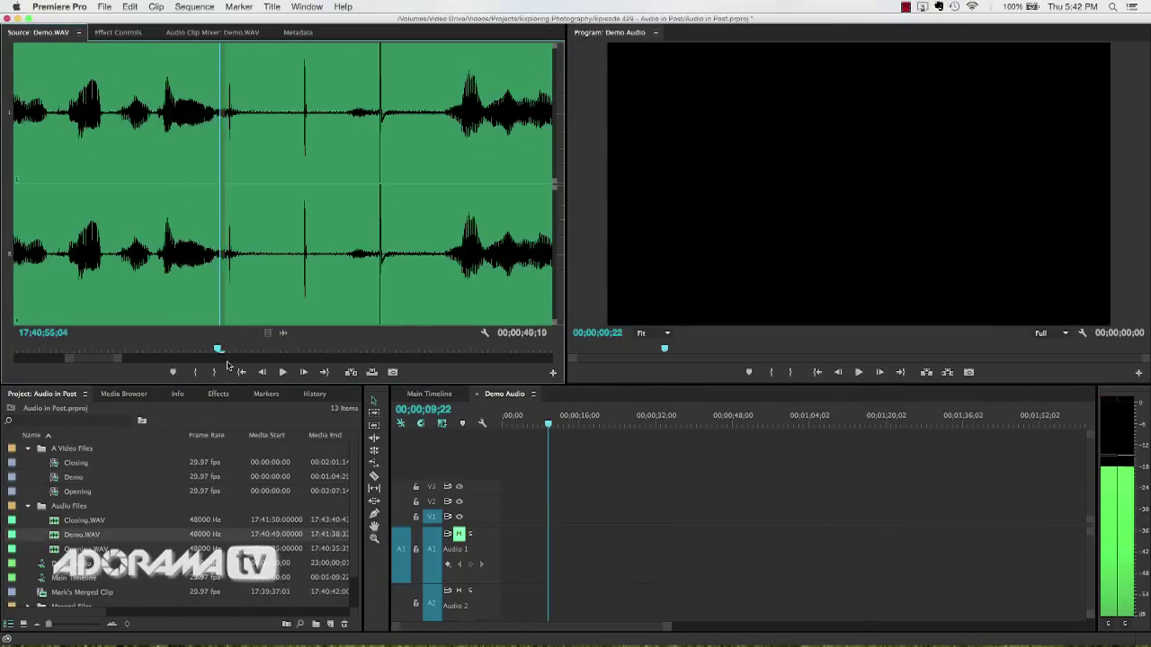
{"action": "key", "text": "m"}
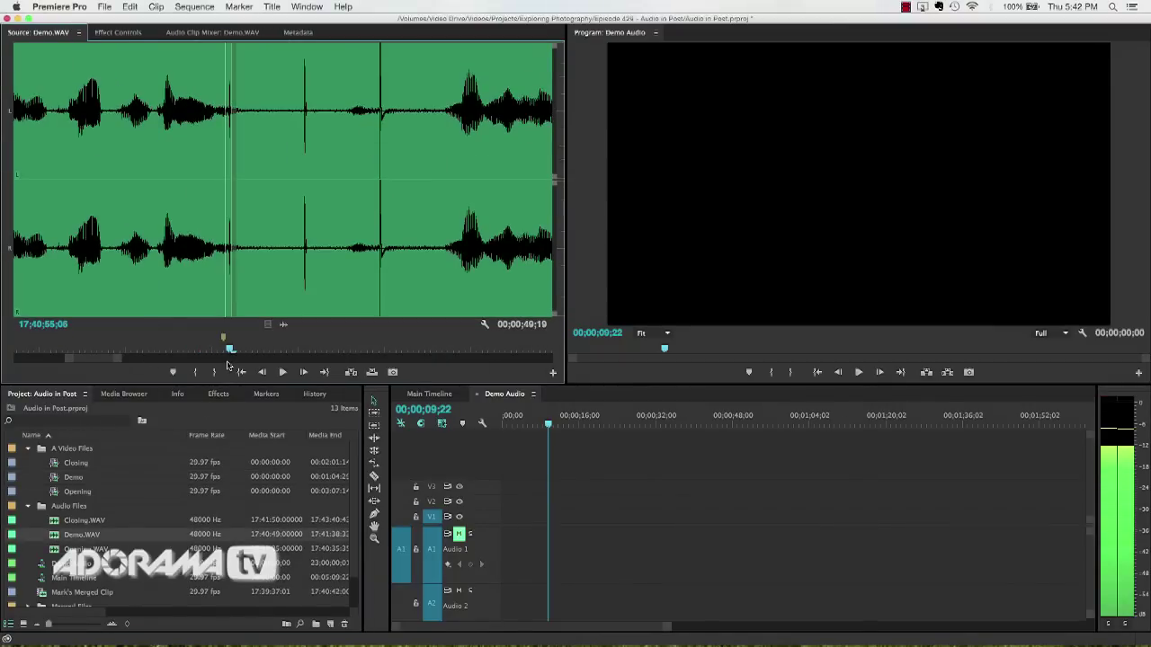
{"action": "key", "text": "m"}
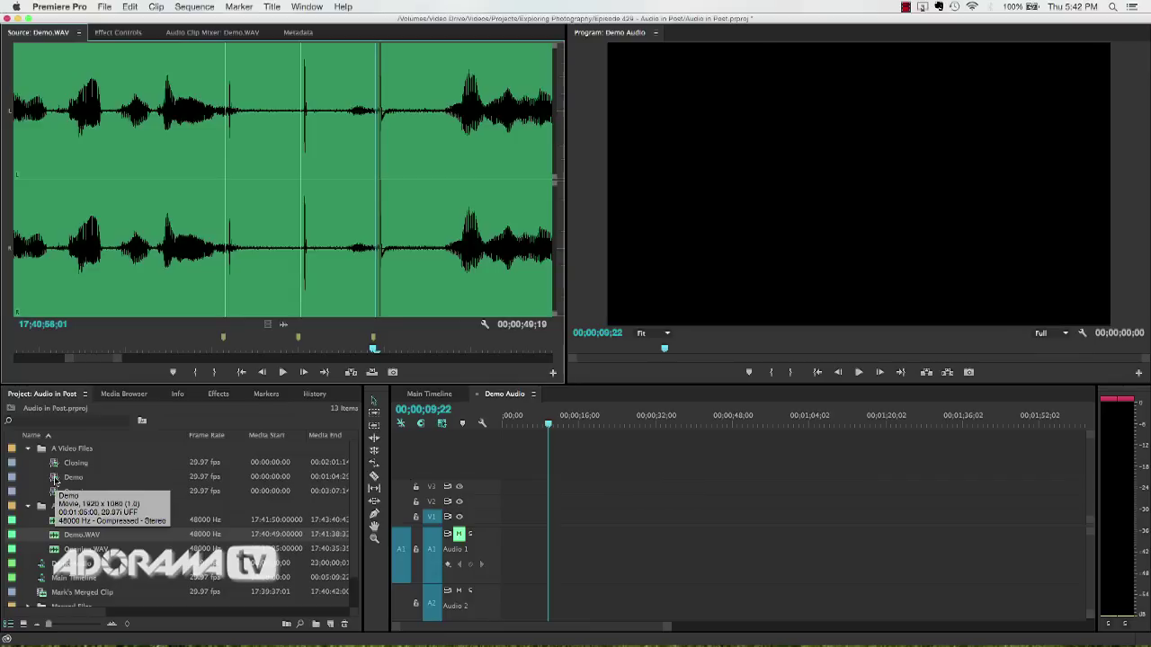
{"action": "double_click", "coordinate": [56, 479]}
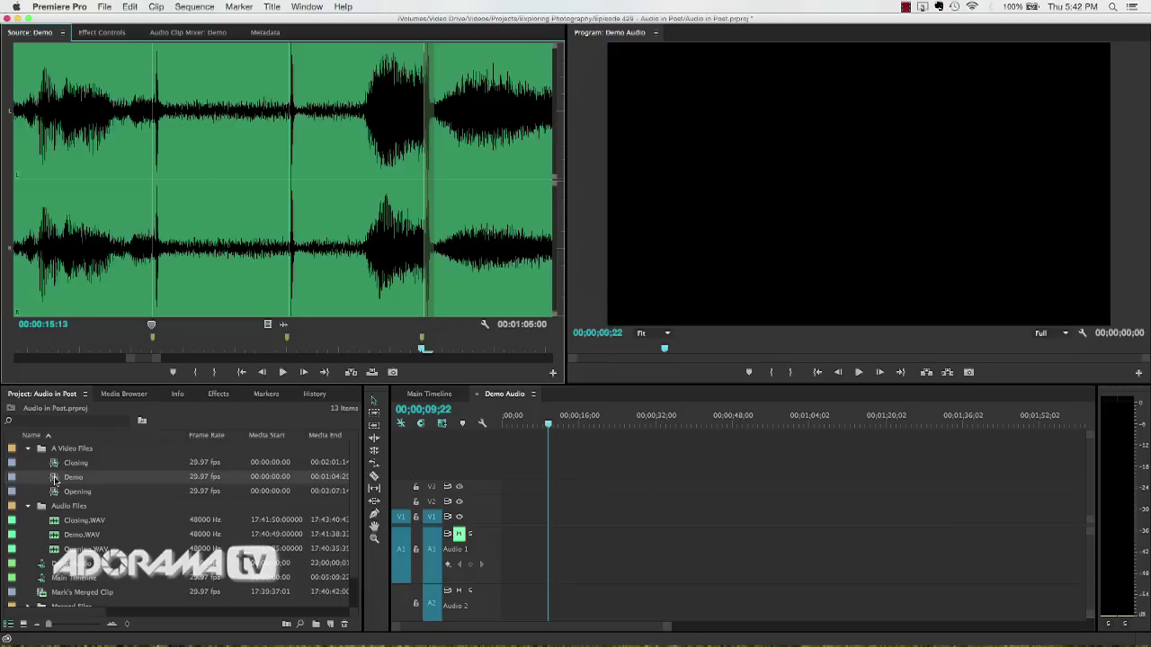
Show the Demo clip as Composite Video and lay it onto the Demo Audio timeline.
{"action": "right_click", "coordinate": [488, 331]}
{"action": "left_click", "coordinate": [513, 295]}
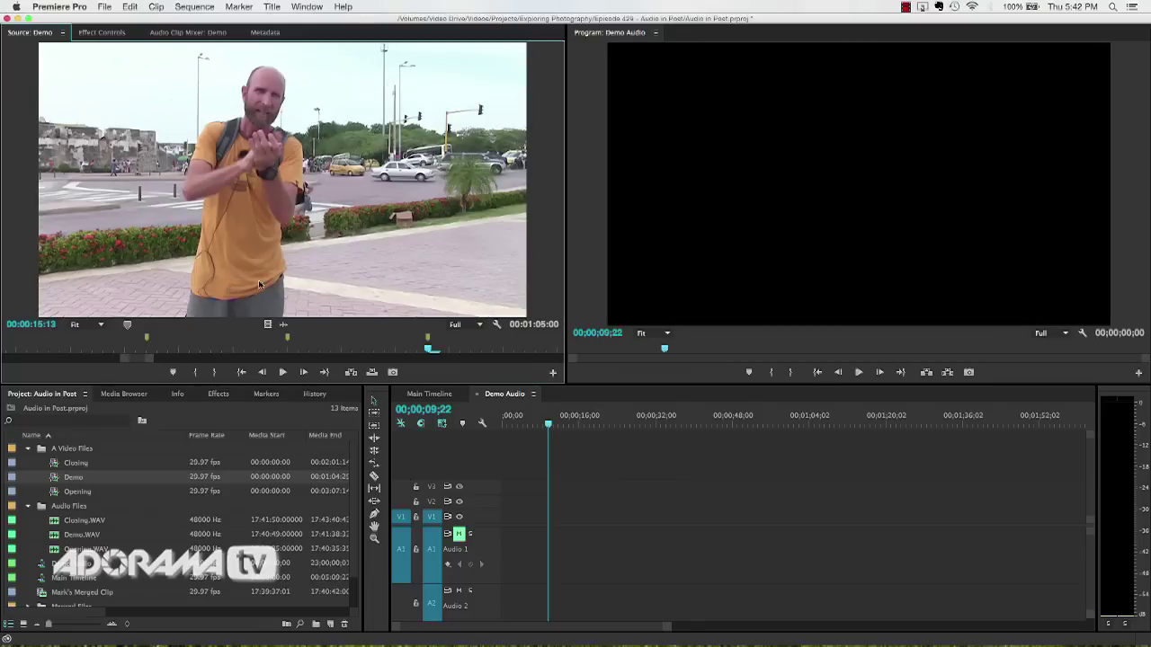
{"action": "left_click_drag", "start_coordinate": [276, 272], "coordinate": [508, 516]}
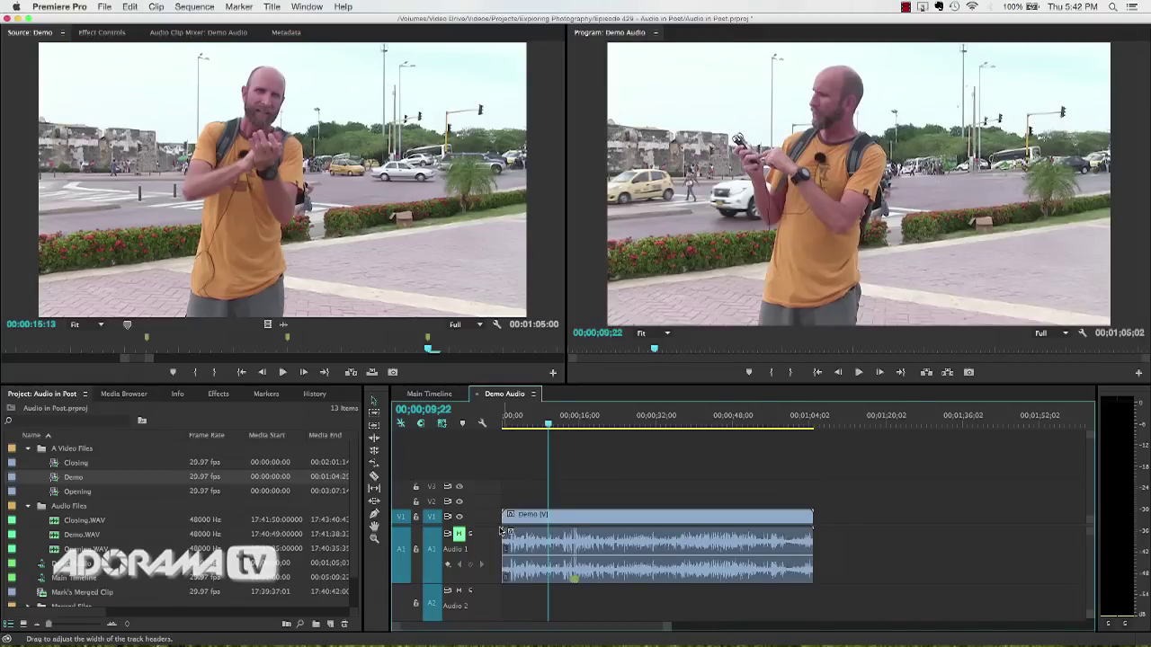
Zoom the timeline in around the playhead at 00;00;14;12 and load Demo.WAV for preview.
{"action": "key", "text": "equal"}
{"action": "key", "text": "equal"}
{"action": "key", "text": "equal"}
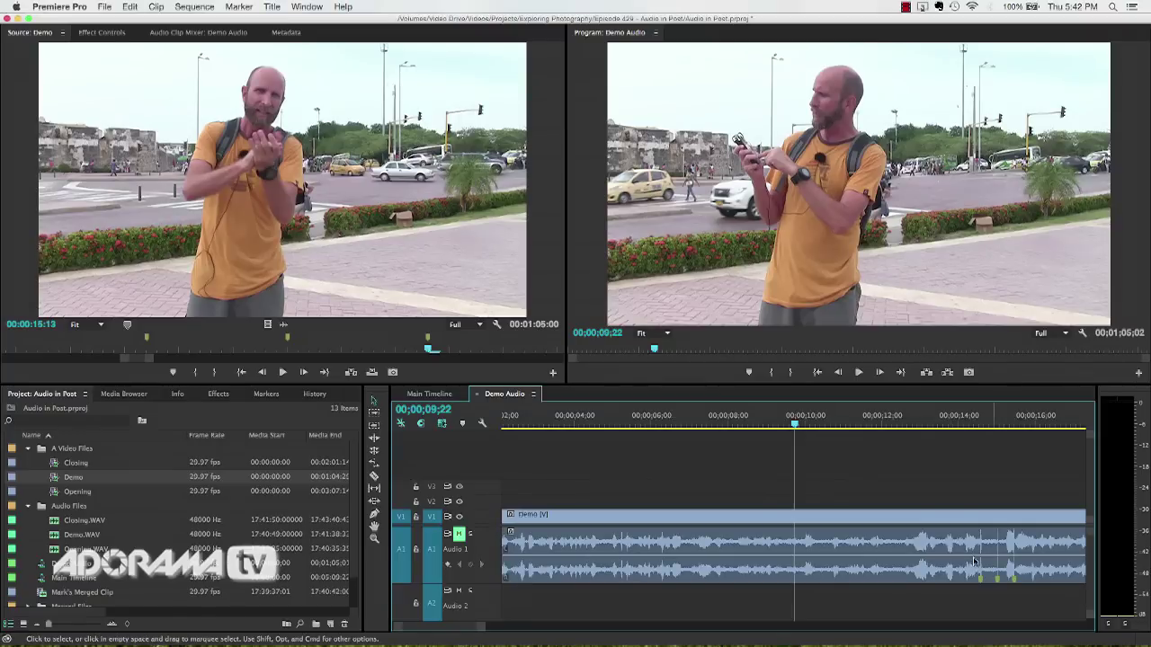
{"action": "scroll", "coordinate": [893, 604], "scroll_direction": "right", "scroll_amount": 5}
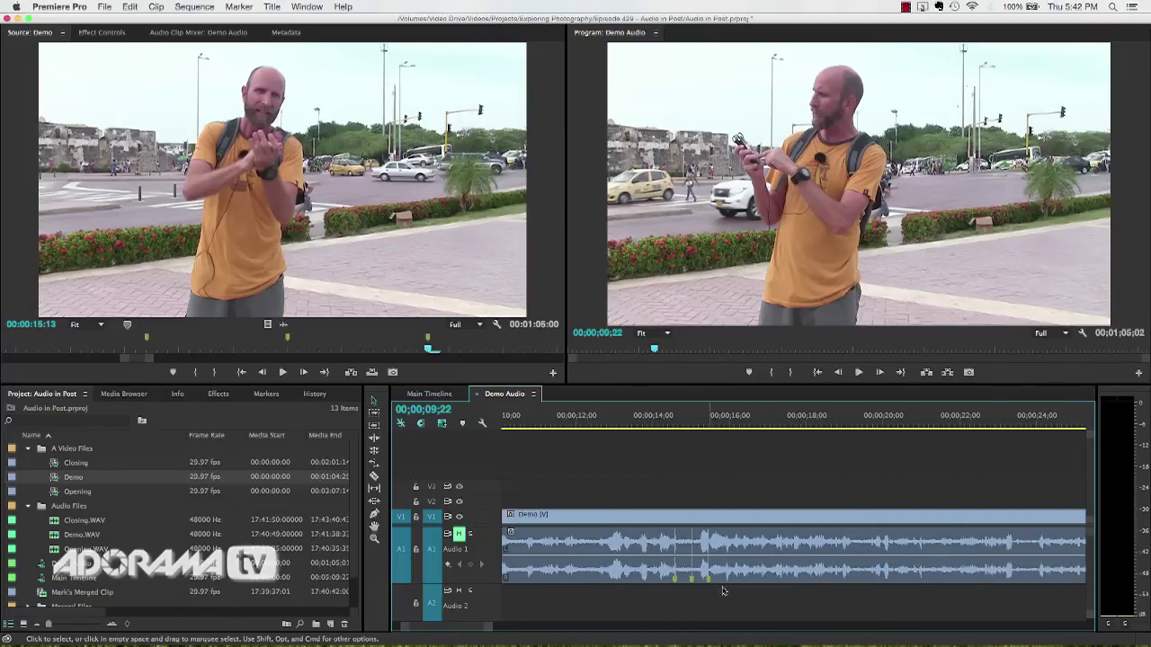
{"action": "left_click", "coordinate": [684, 583]}
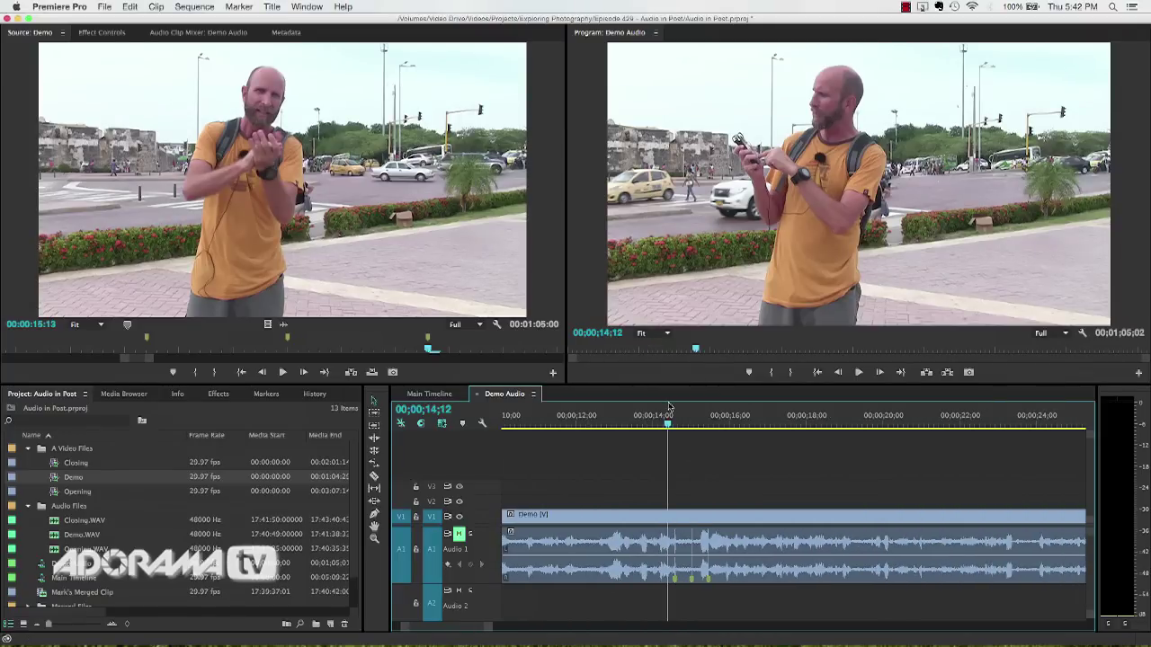
{"action": "key", "text": "="}
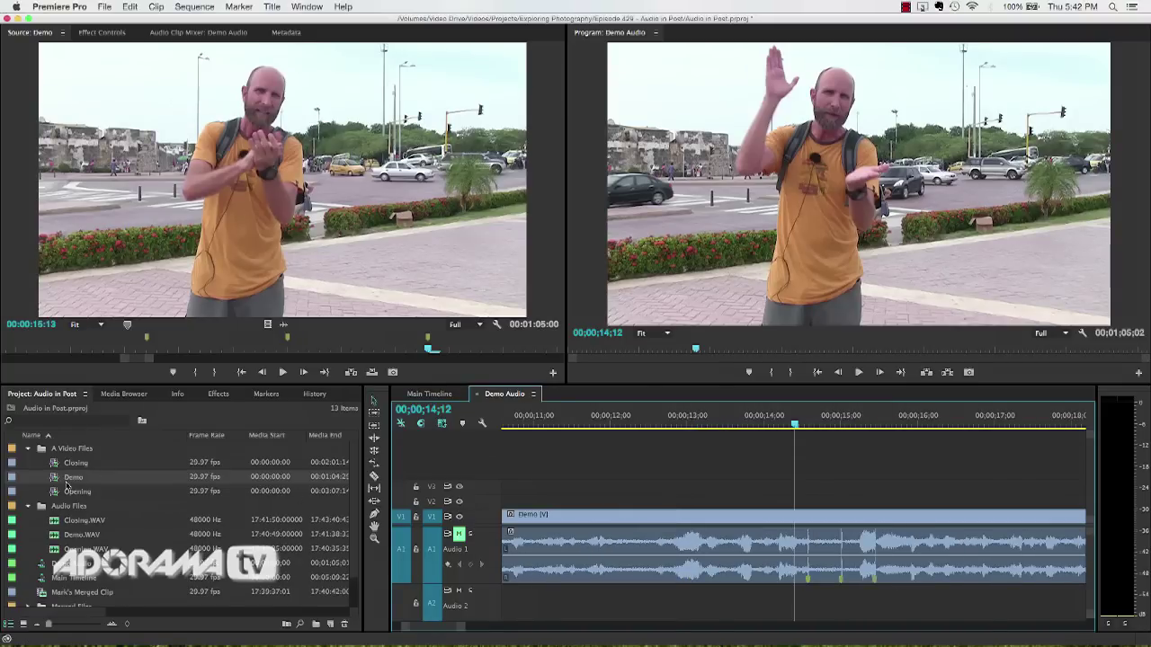
{"action": "double_click", "coordinate": [59, 537]}
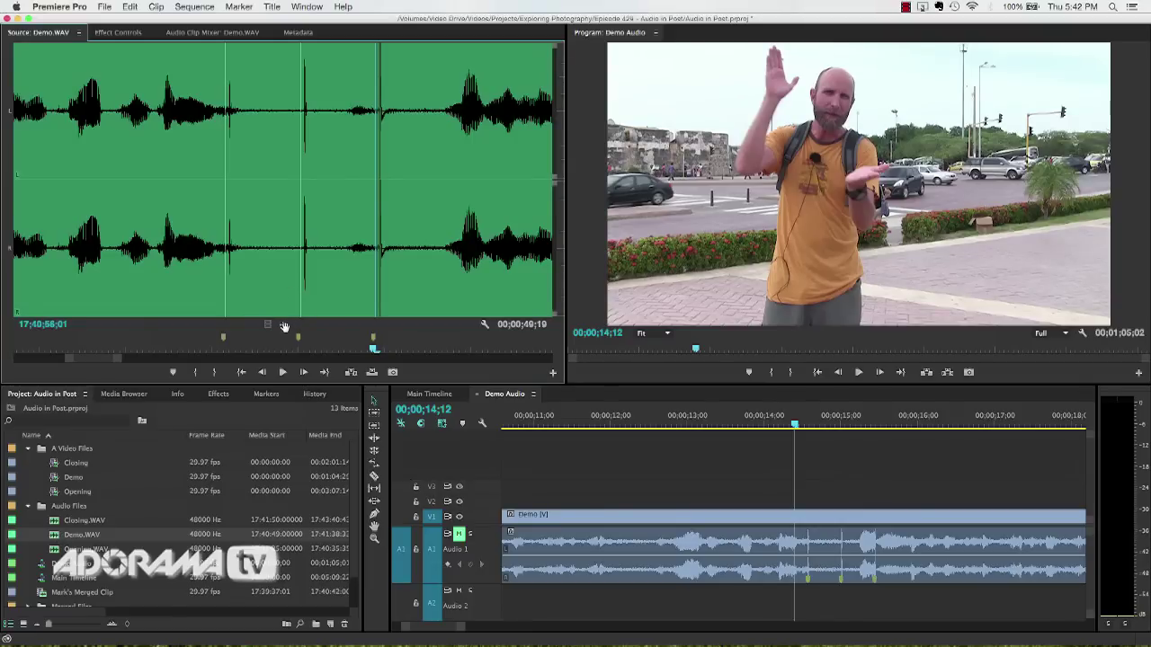
Place Demo.WAV on Audio 2 and slide it left toward the timeline start.
{"action": "left_click_drag", "start_coordinate": [286, 331], "coordinate": [664, 600]}
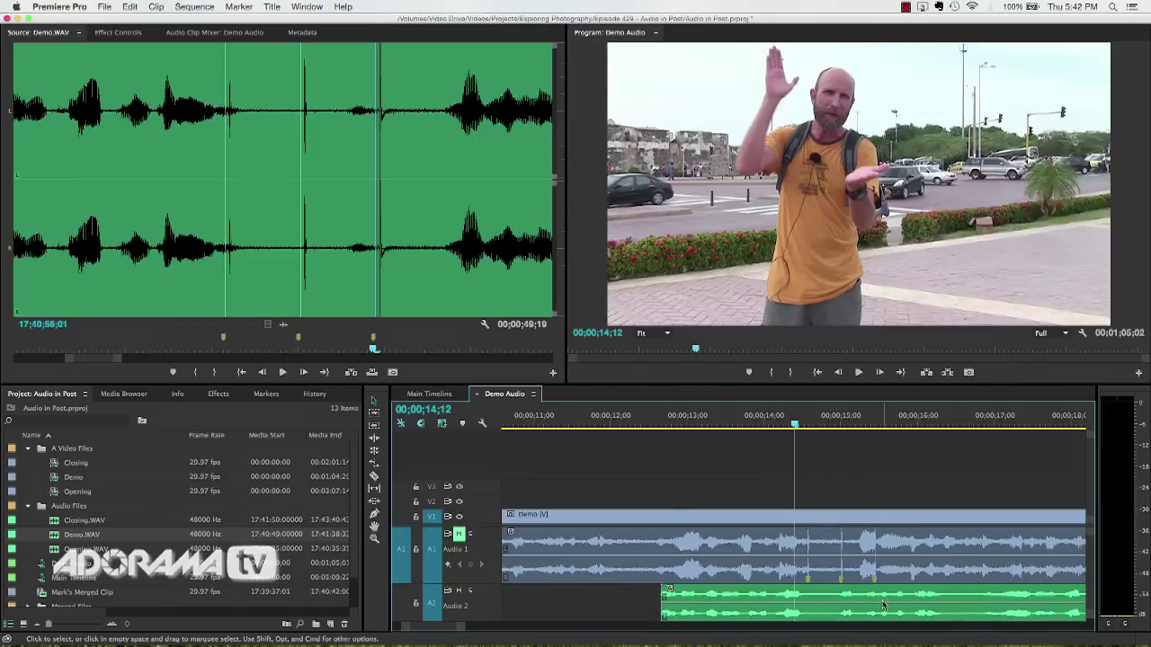
{"action": "left_click_drag", "start_coordinate": [886, 608], "coordinate": [820, 607]}
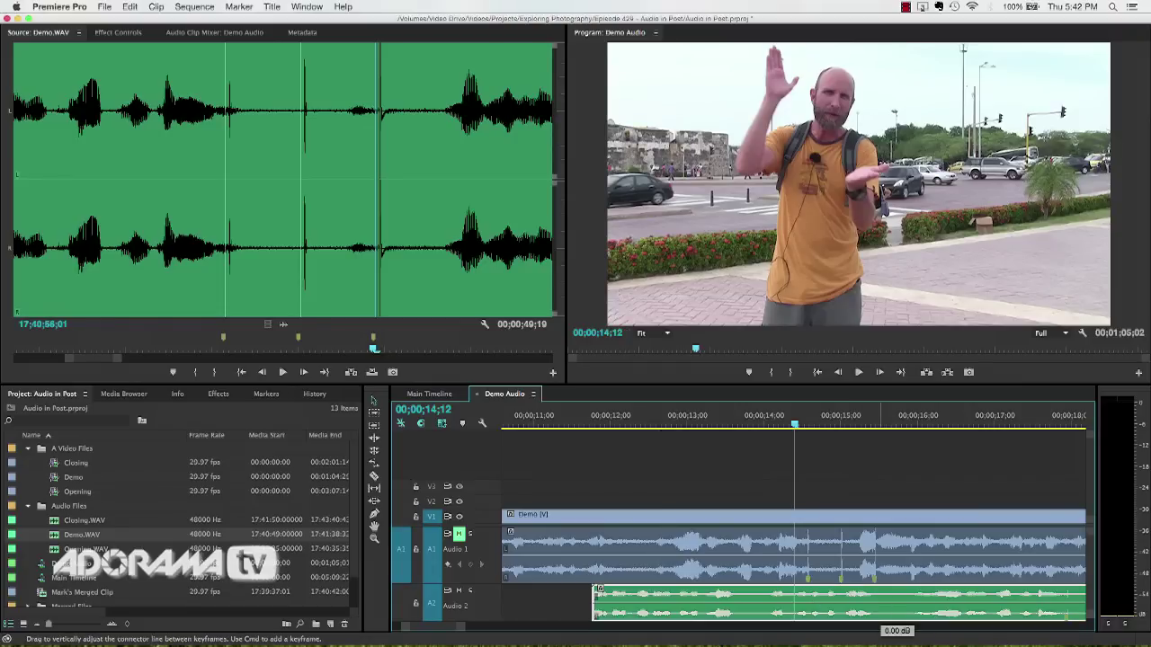
{"action": "left_click_drag", "start_coordinate": [896, 601], "coordinate": [896, 598]}
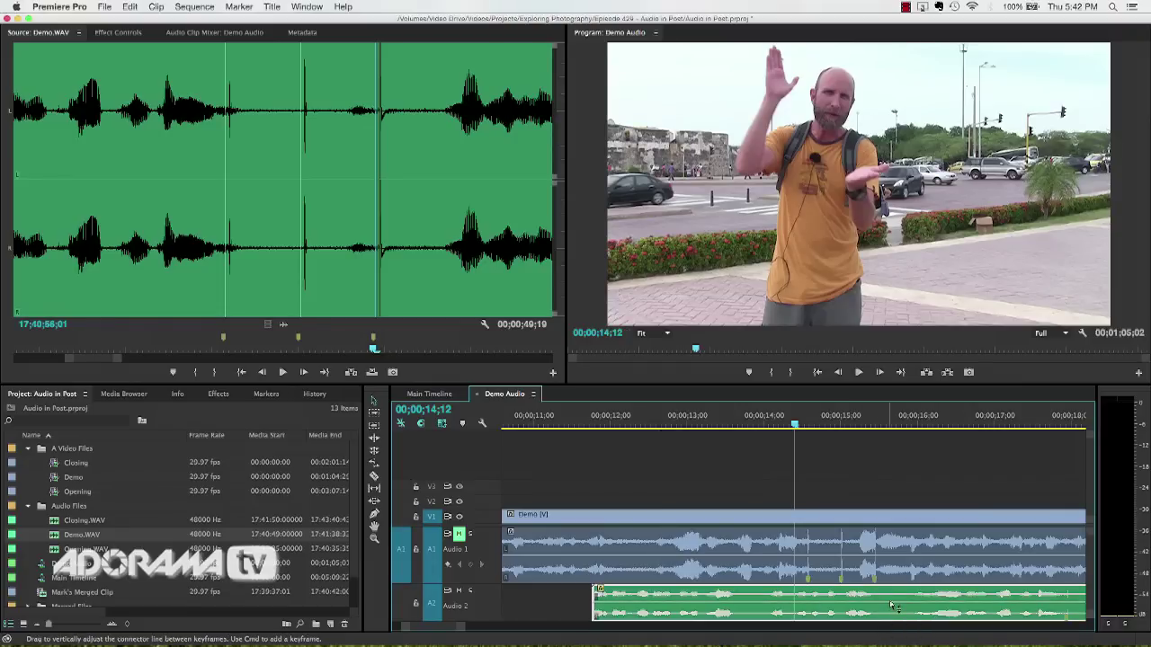
{"action": "left_click_drag", "start_coordinate": [891, 606], "coordinate": [762, 614]}
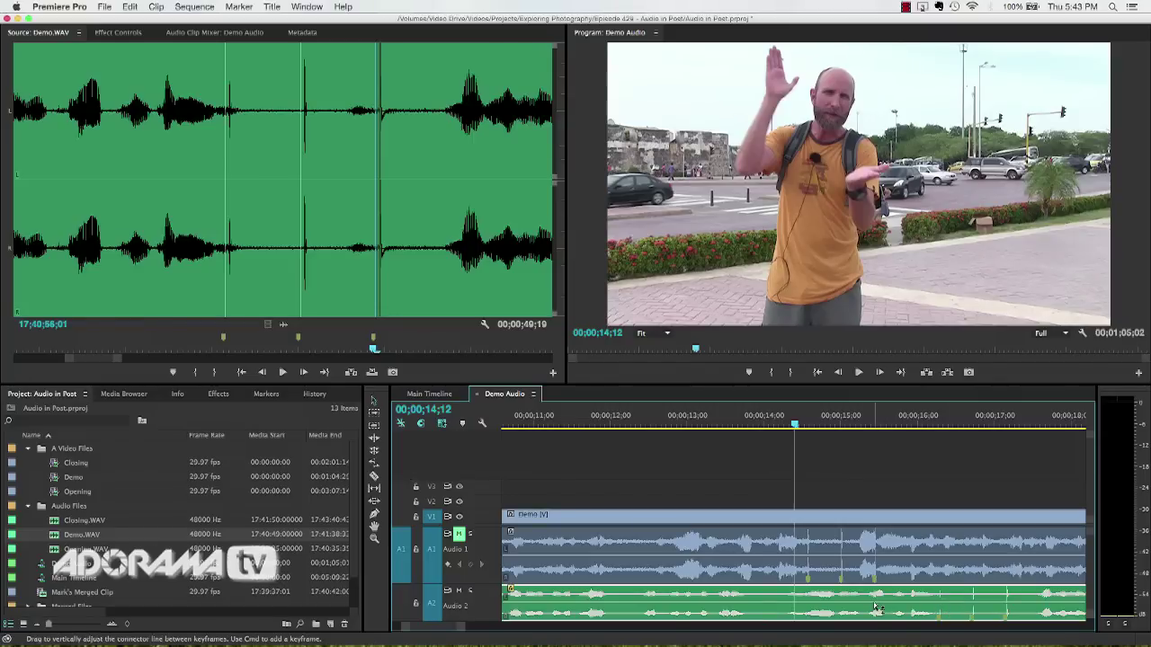
Trim the WAV clip's start later and line its claps up with the camera markers.
{"action": "key", "text": "minus"}
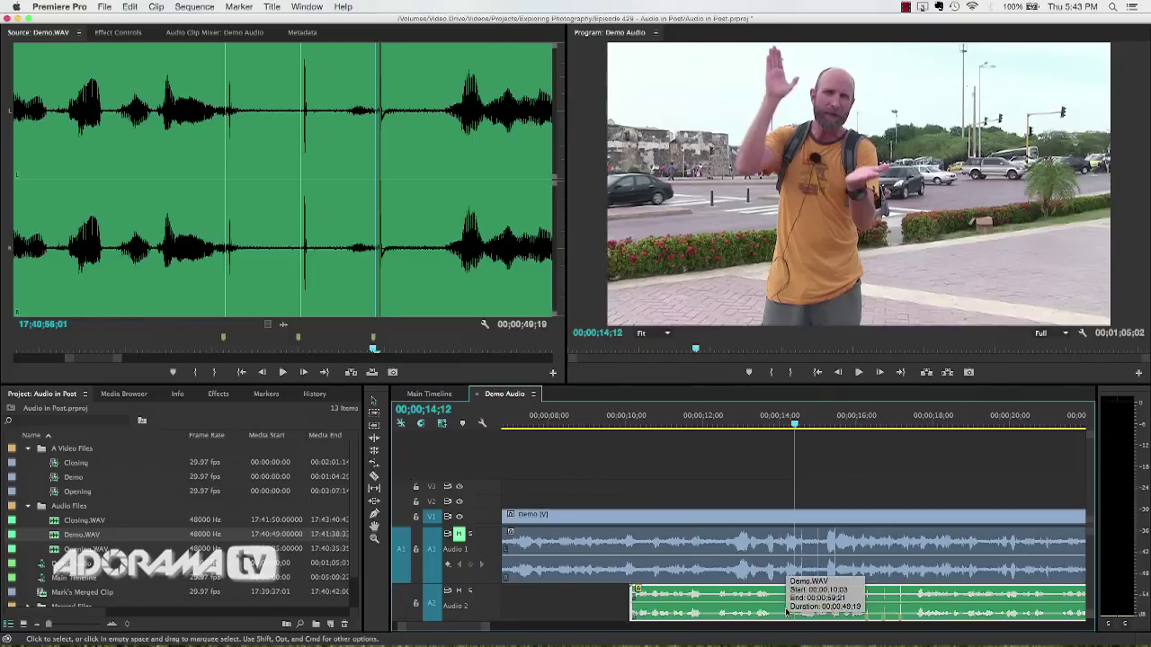
{"action": "left_click", "coordinate": [625, 602]}
{"action": "left_click_drag", "start_coordinate": [619, 603], "coordinate": [777, 610]}
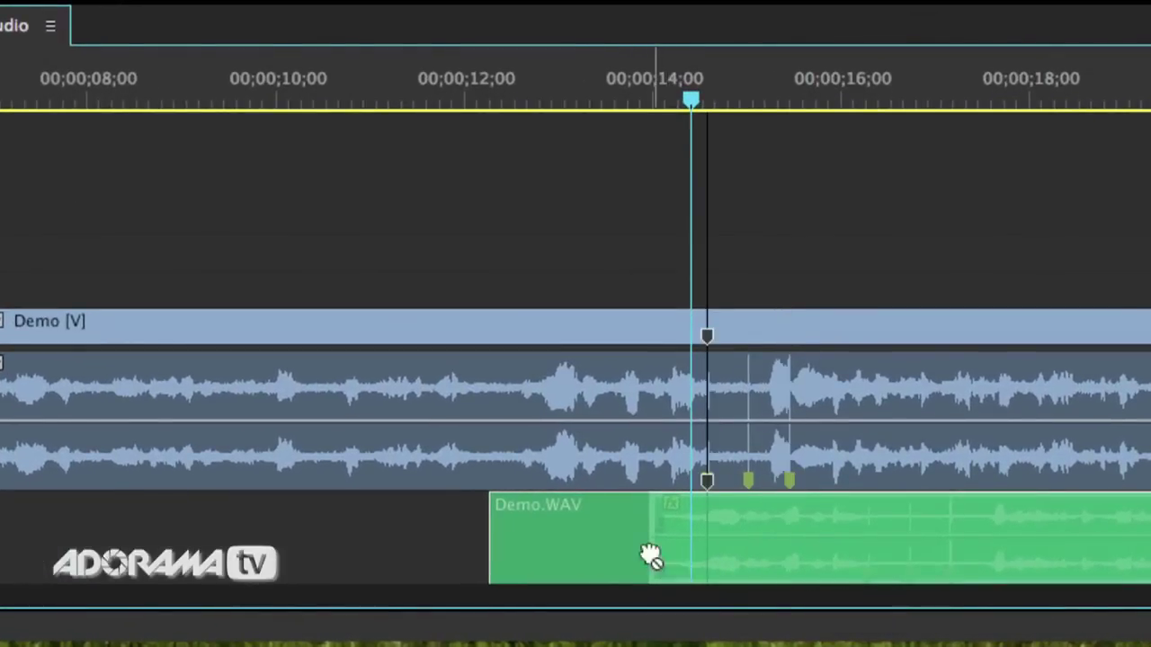
{"action": "left_click_drag", "start_coordinate": [651, 554], "coordinate": [651, 555]}
{"action": "key", "text": "equal"}
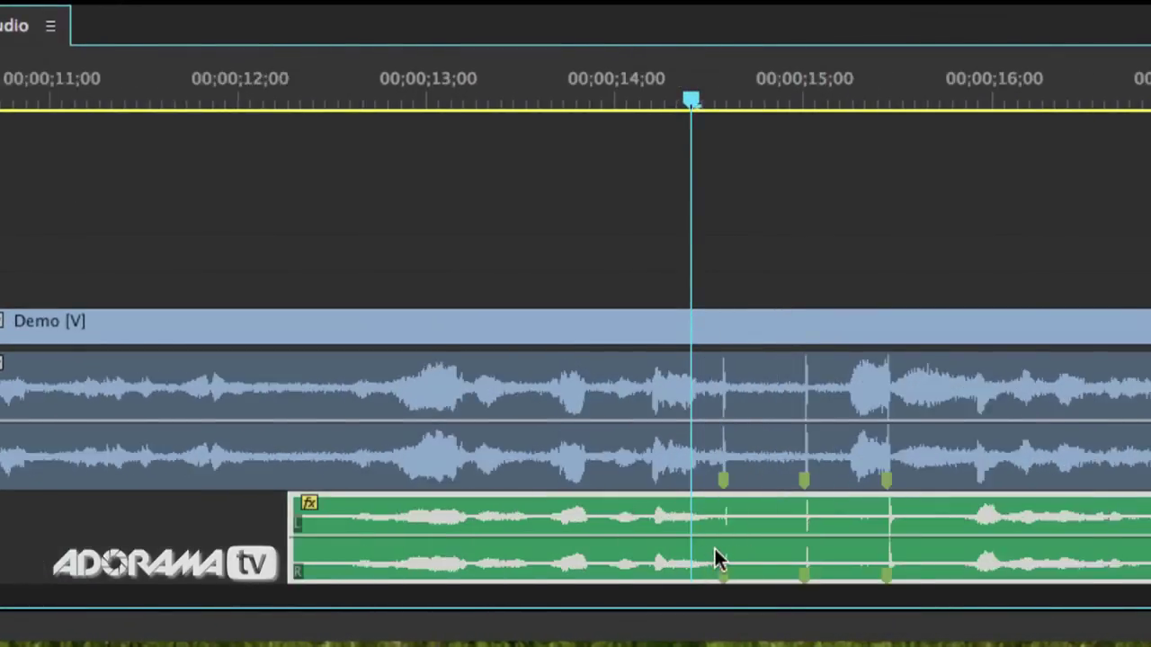
{"action": "key", "text": "equal"}
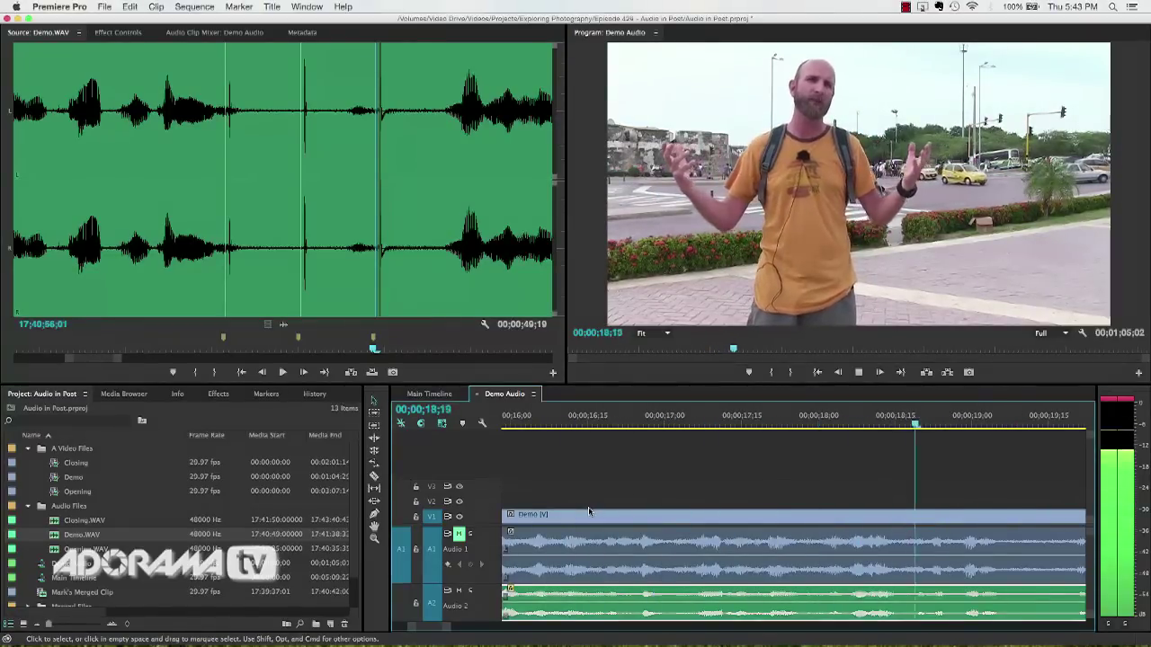
{"action": "key", "text": "space"}
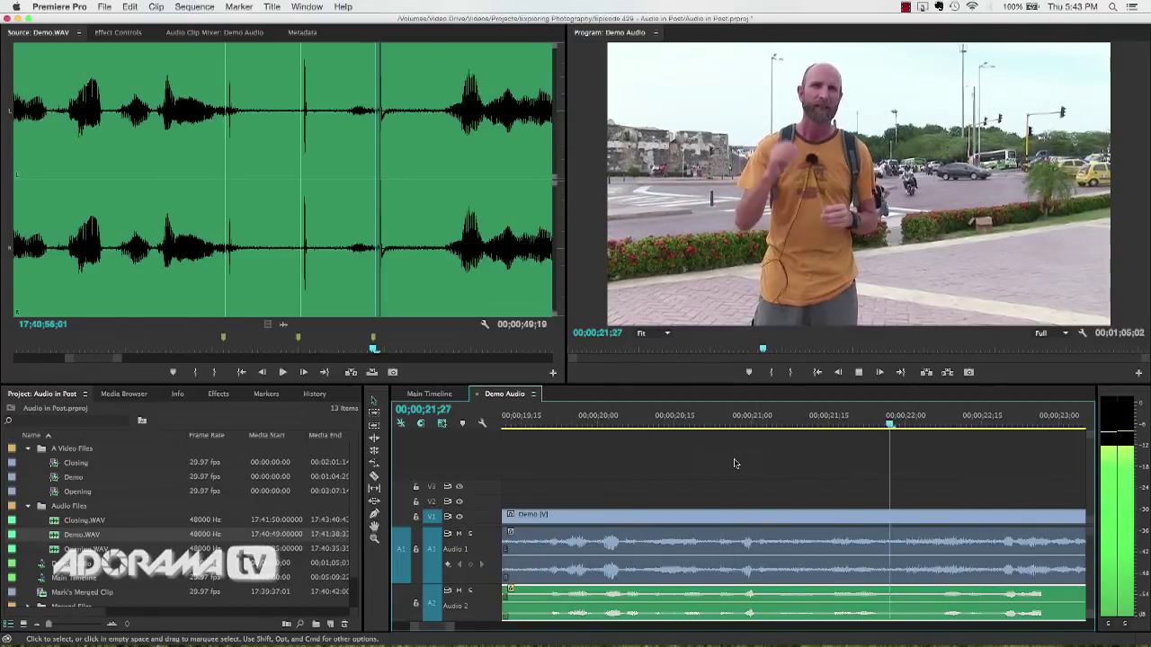
{"action": "key", "text": "space"}
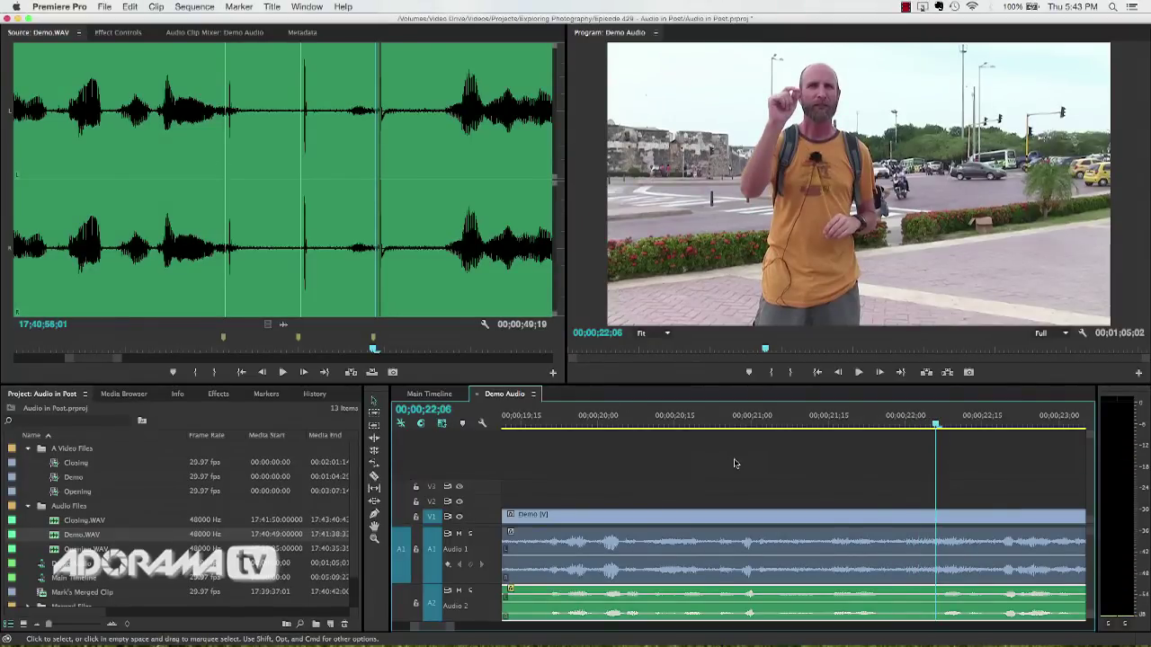
{"action": "right_click", "coordinate": [78, 537]}
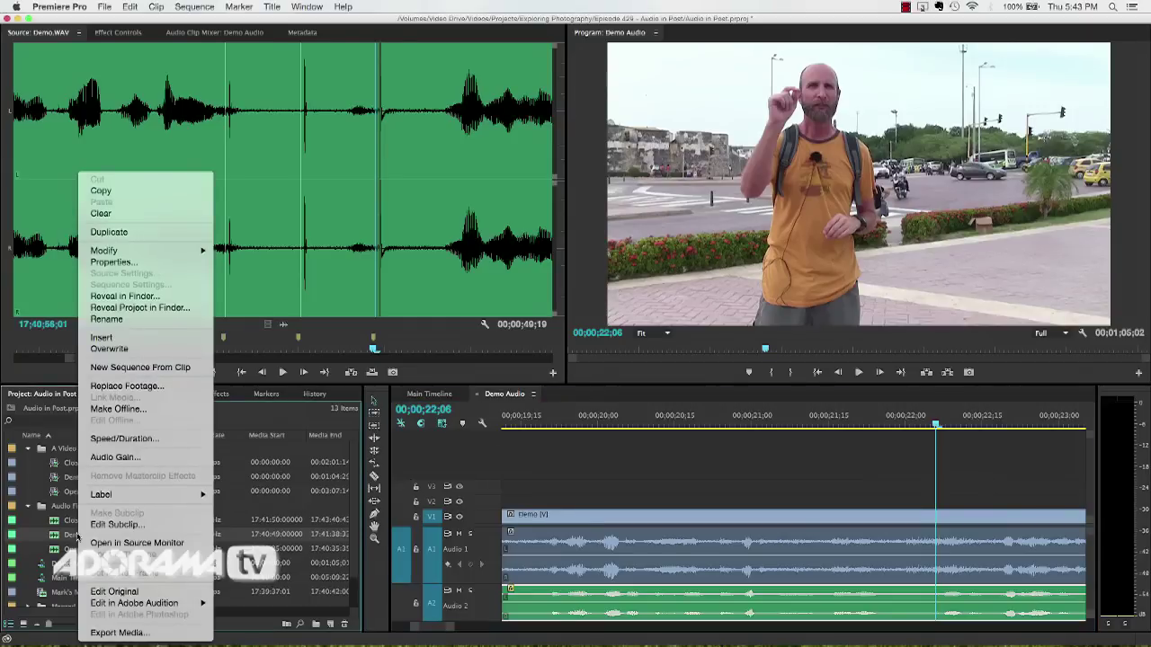
{"action": "left_click", "coordinate": [539, 472]}
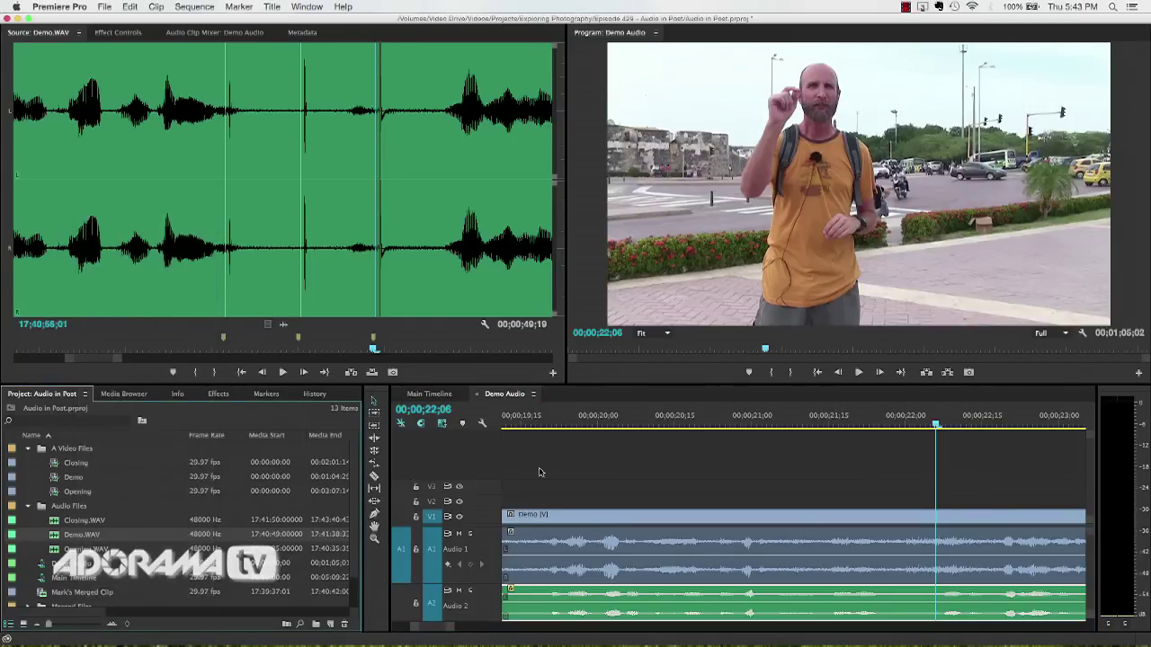